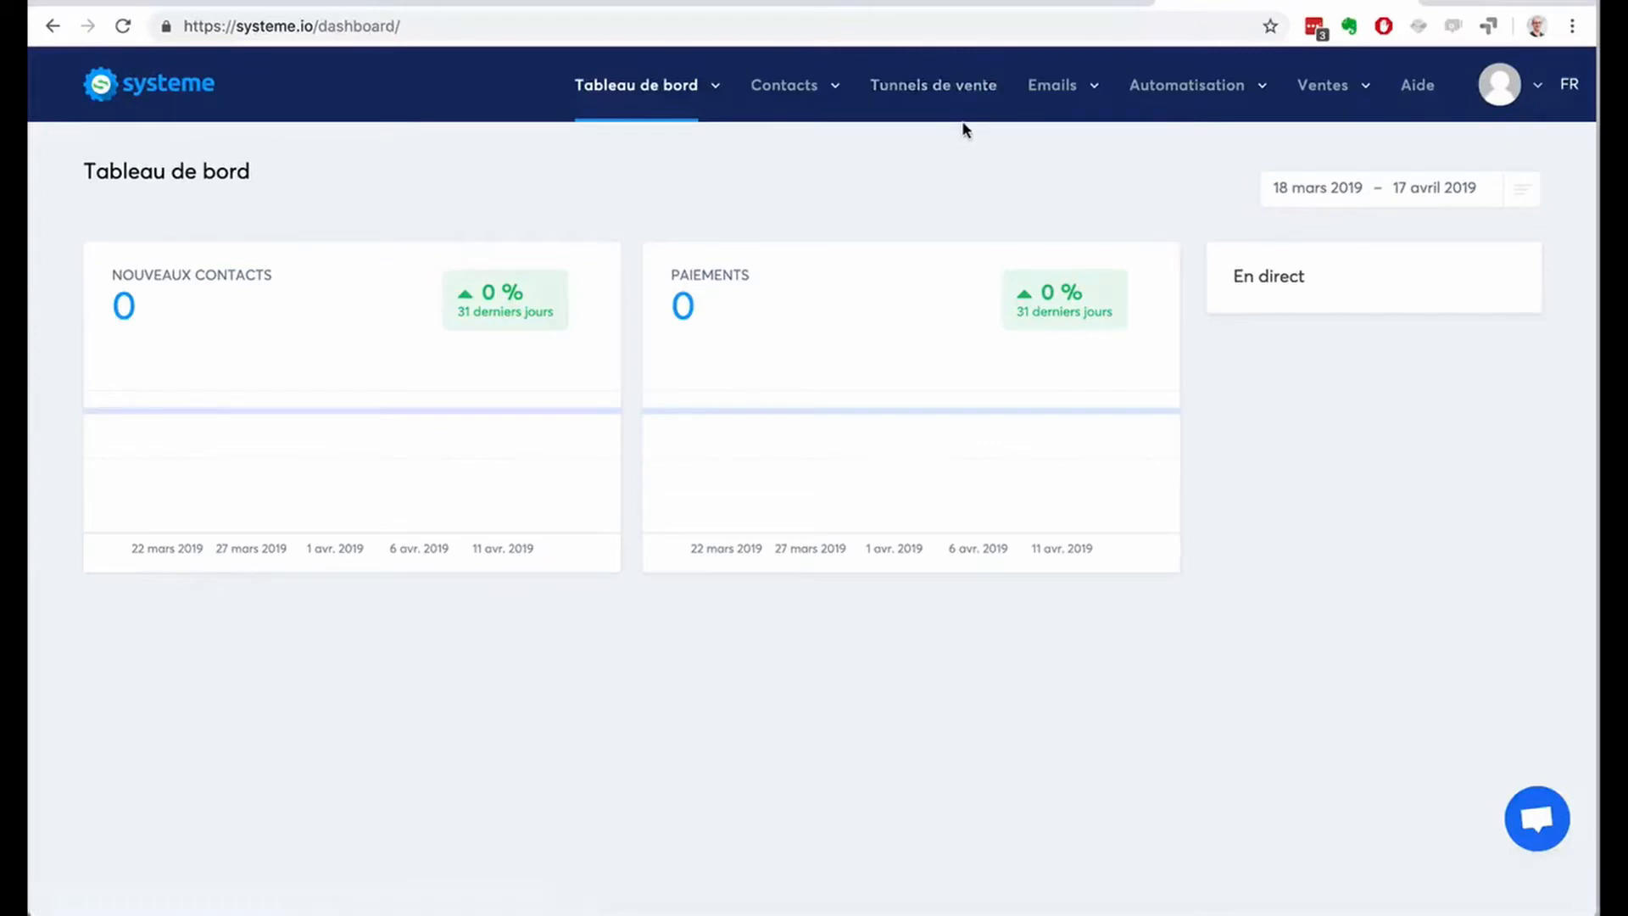
Create a newsletter with the subject "La méthode "AGIR" pour investir dans l'immobilier".
mouse_move(1051, 89)
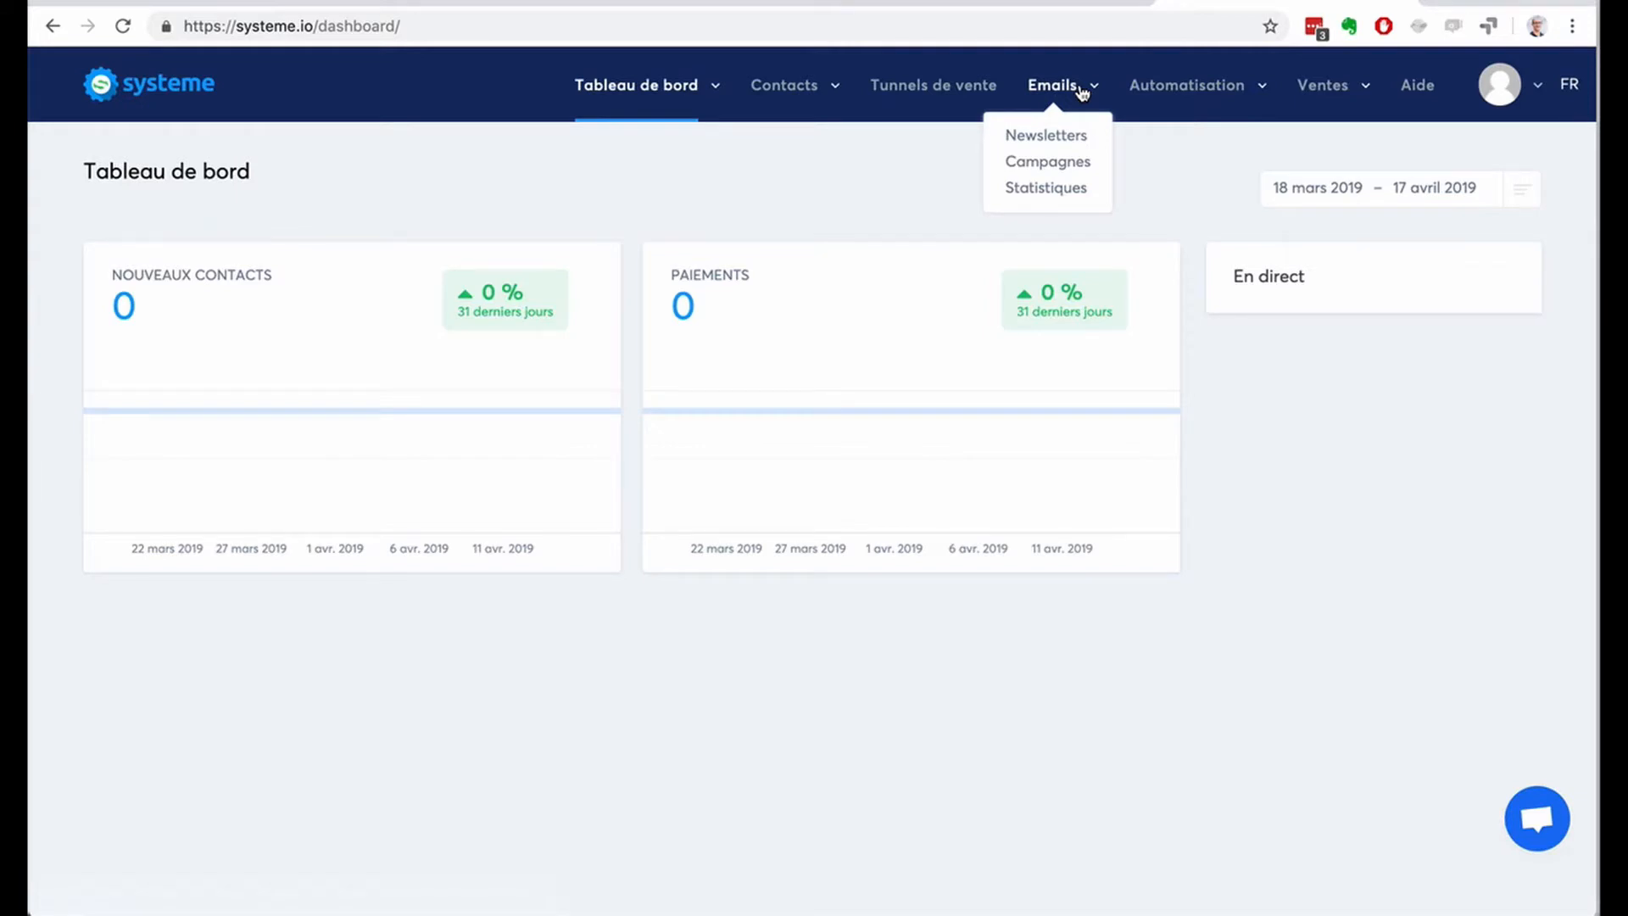
click(1045, 135)
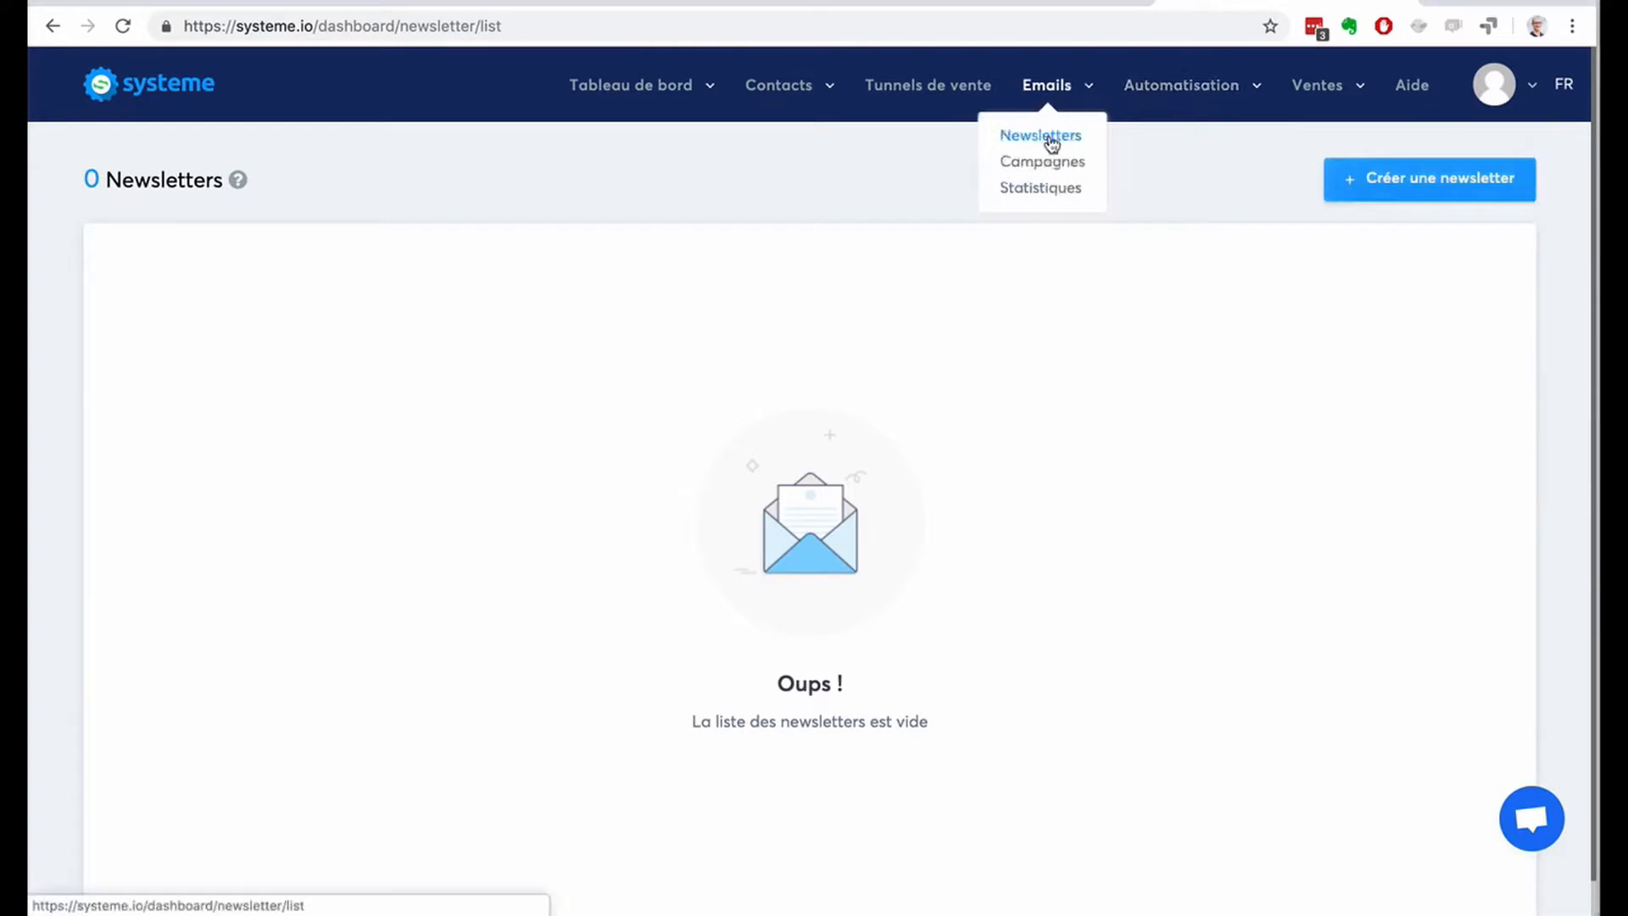
click(1424, 180)
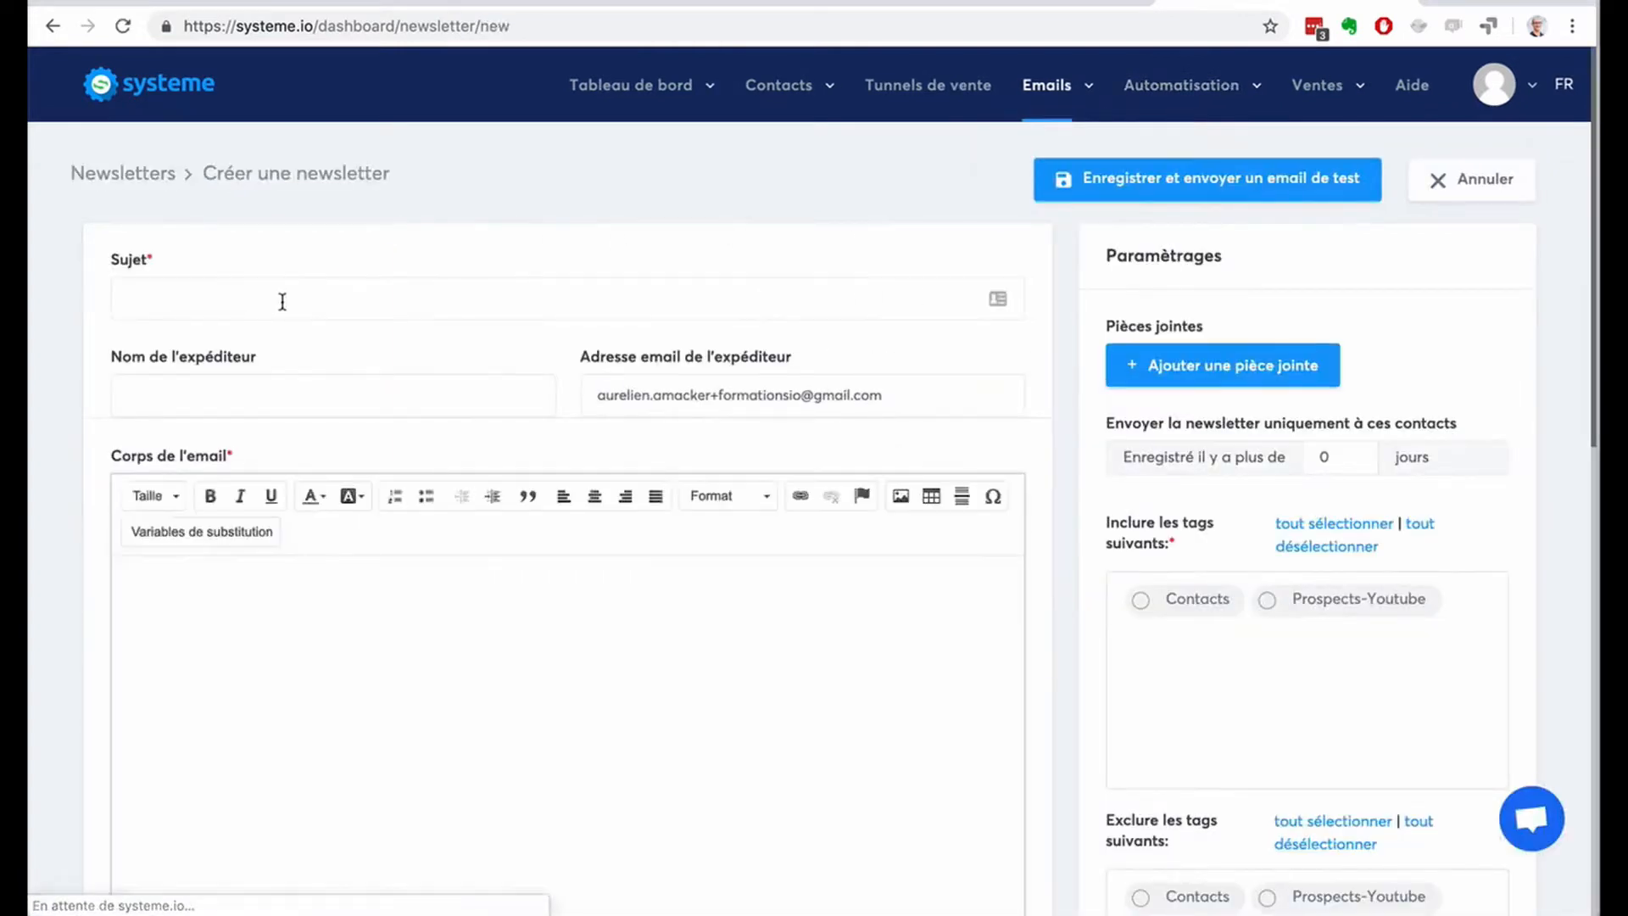
click(282, 302)
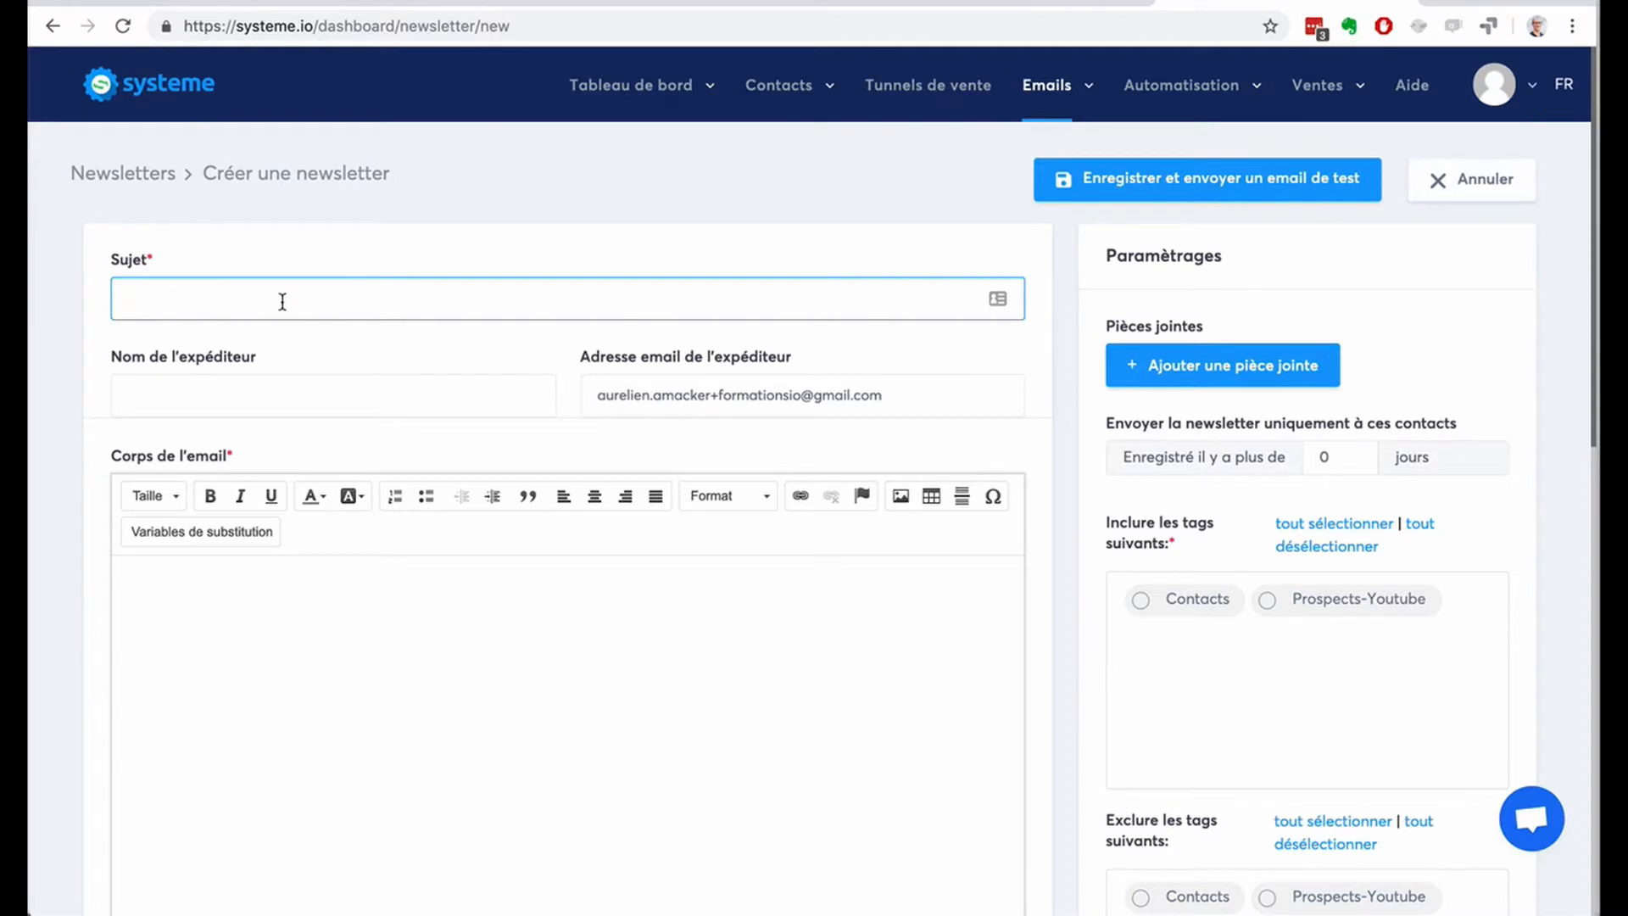
text(La méthode "AGIR" pour investir dans l'immobilier)
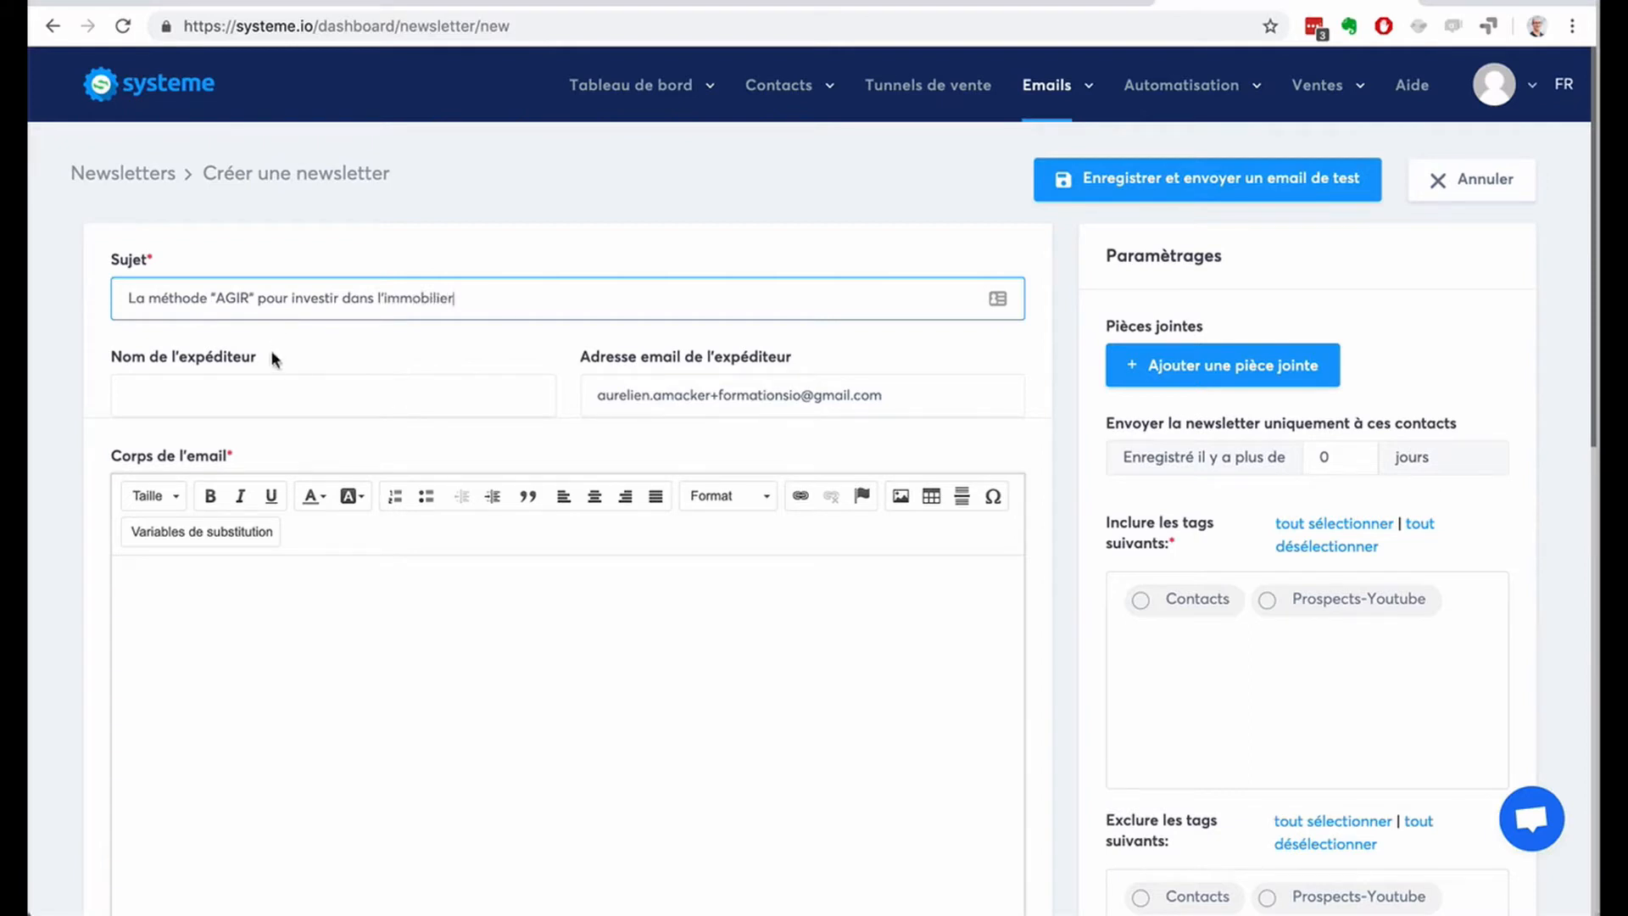
Open the account's email settings and view the help on generating a SendGrid API key.
click(227, 395)
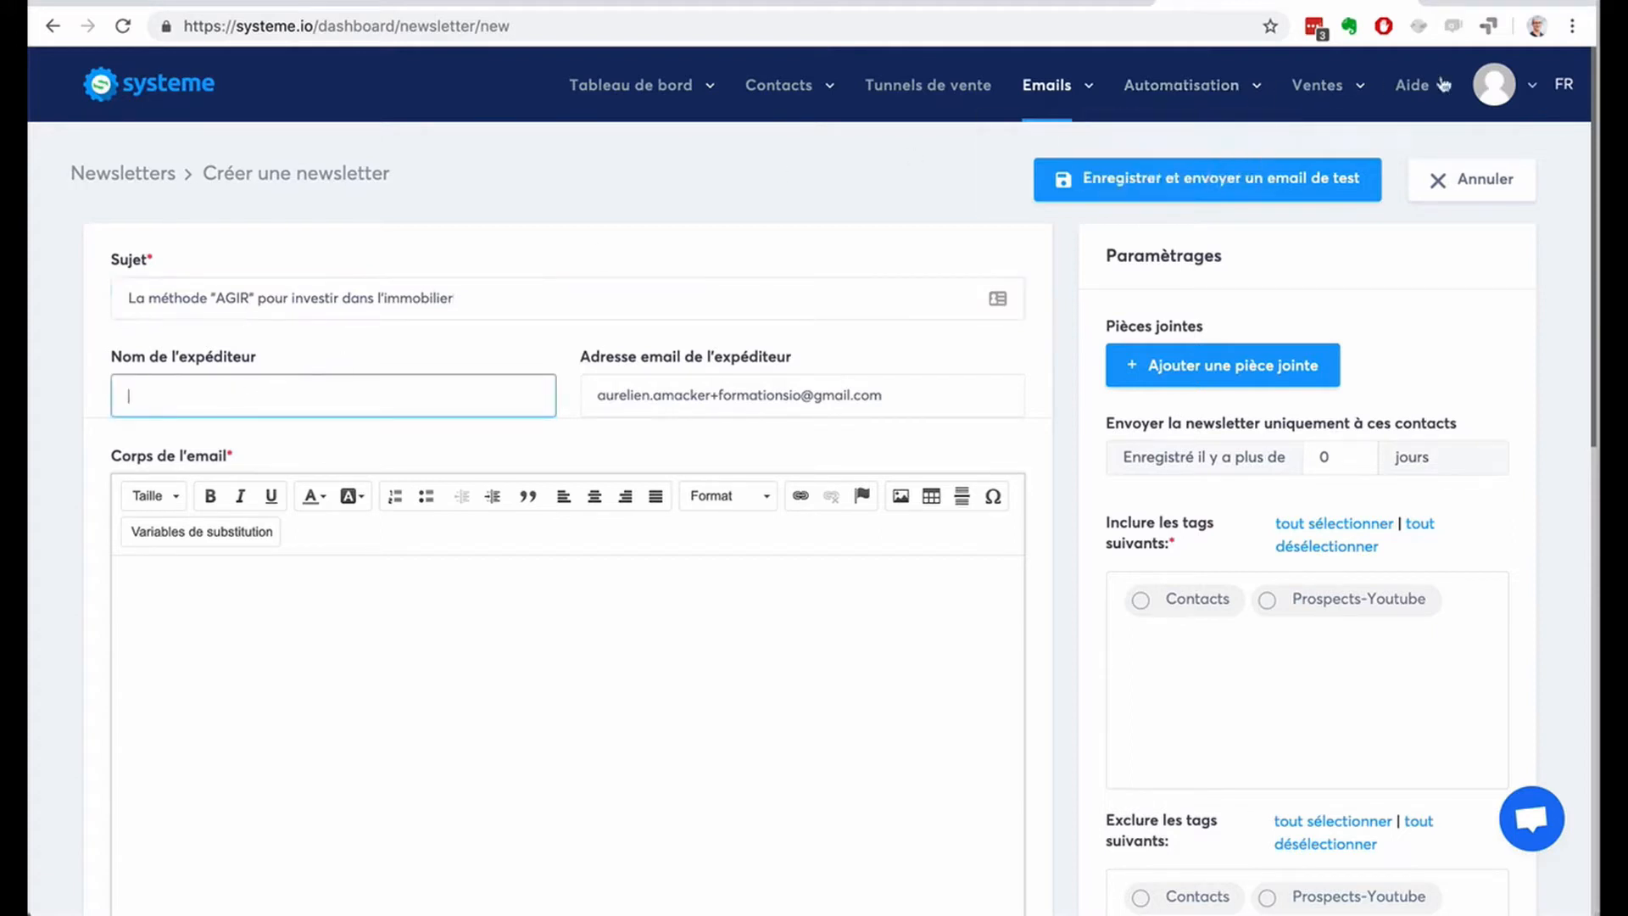
click(1497, 88)
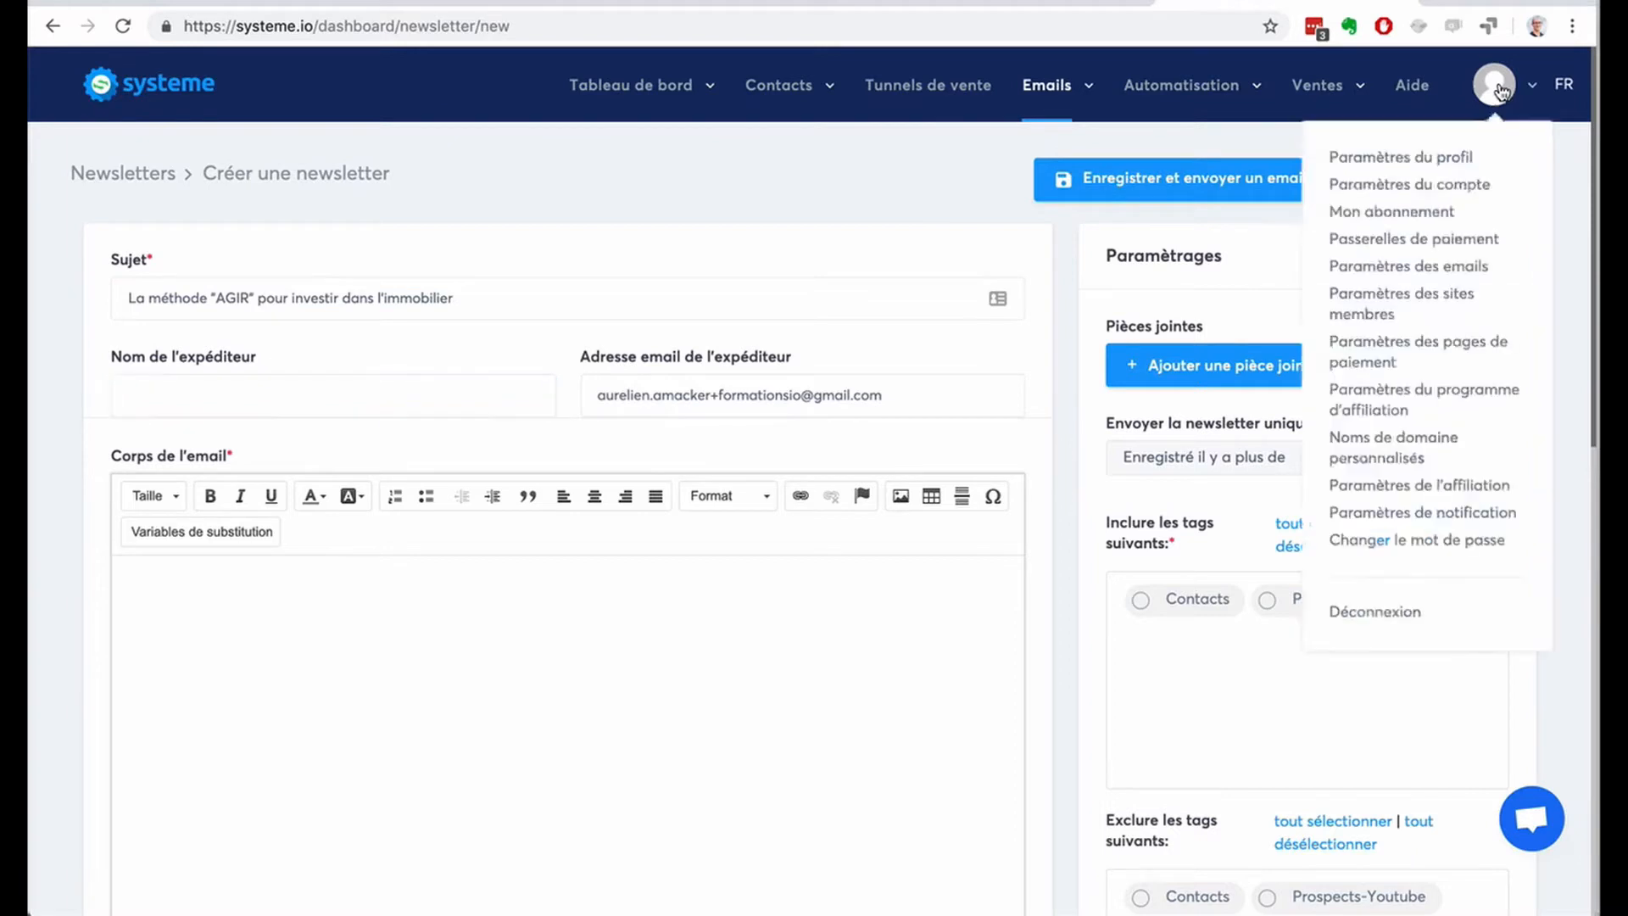
click(1430, 267)
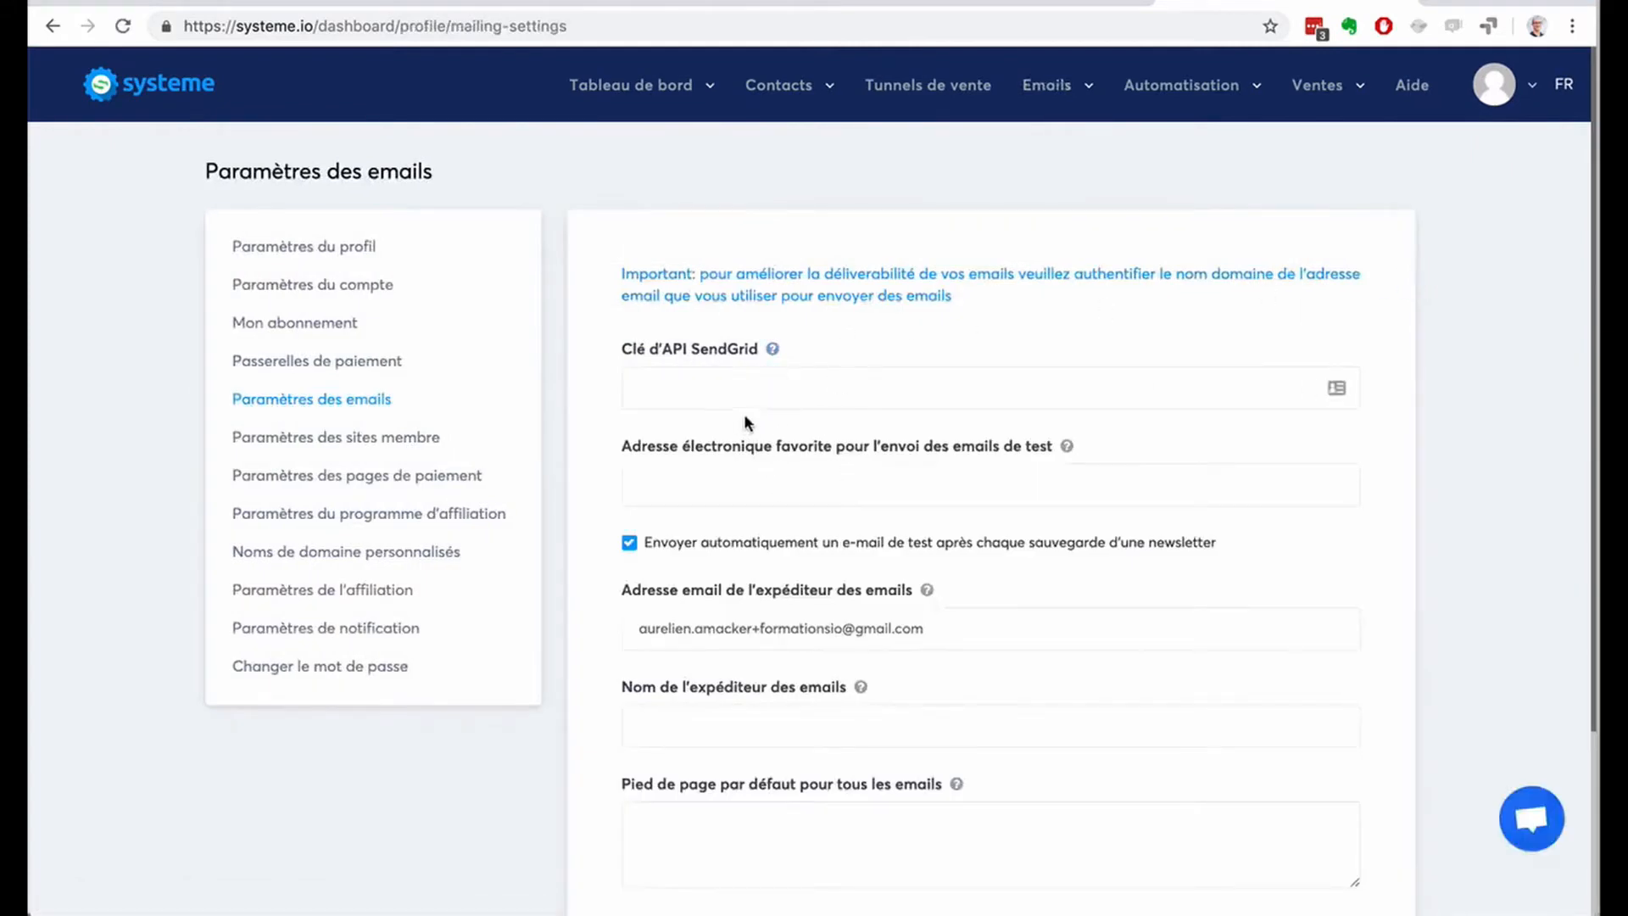
click(706, 376)
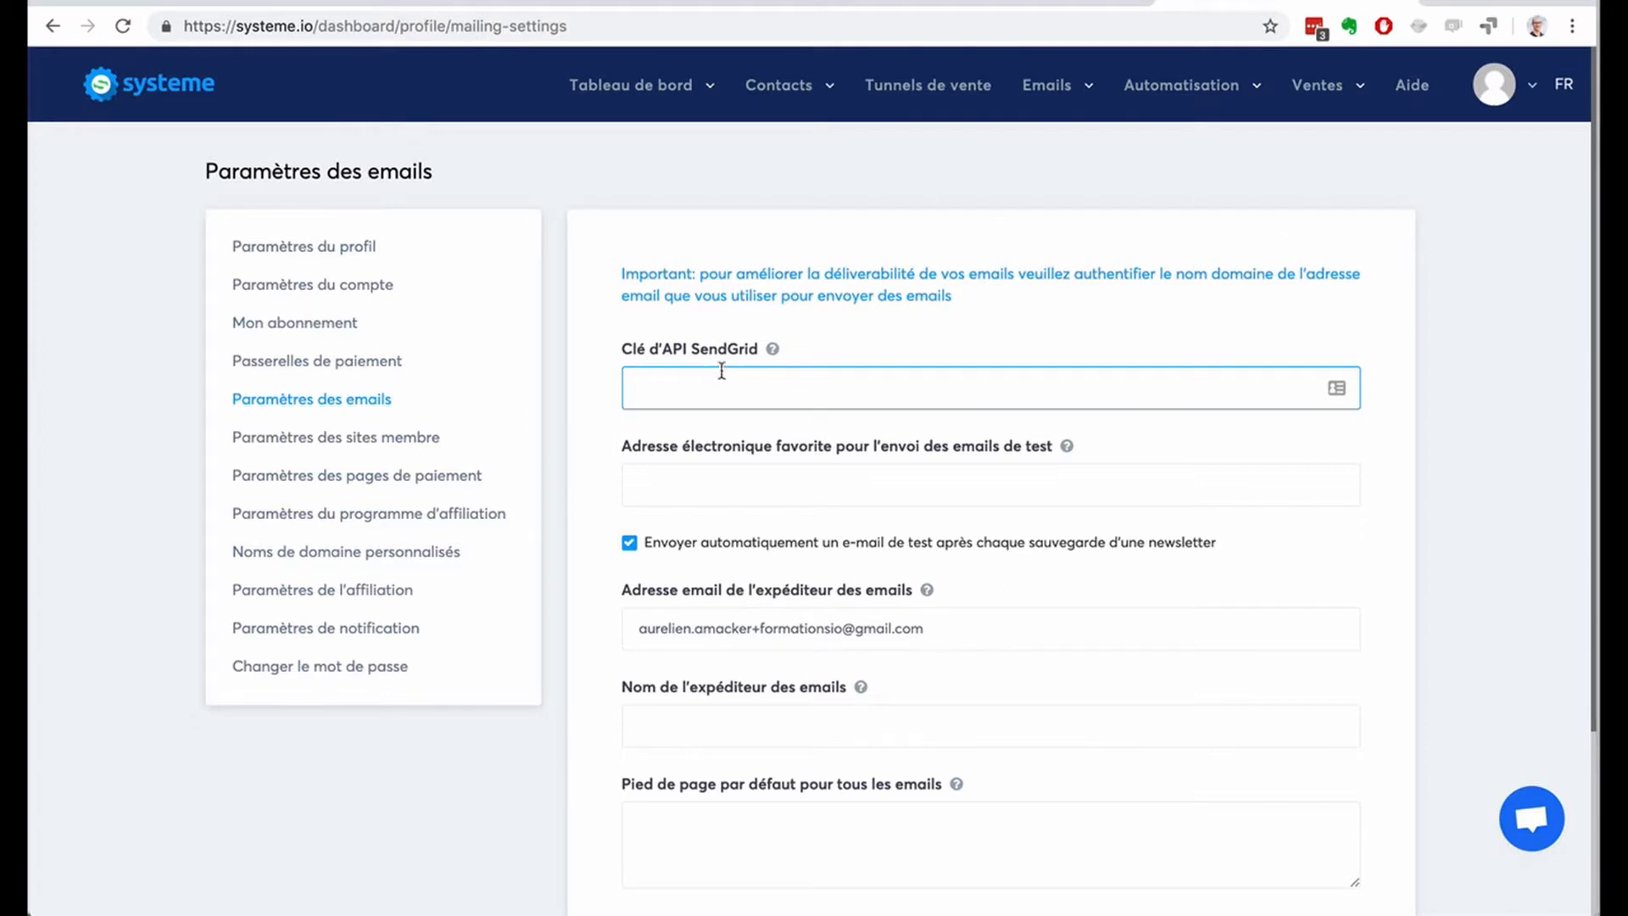
click(773, 349)
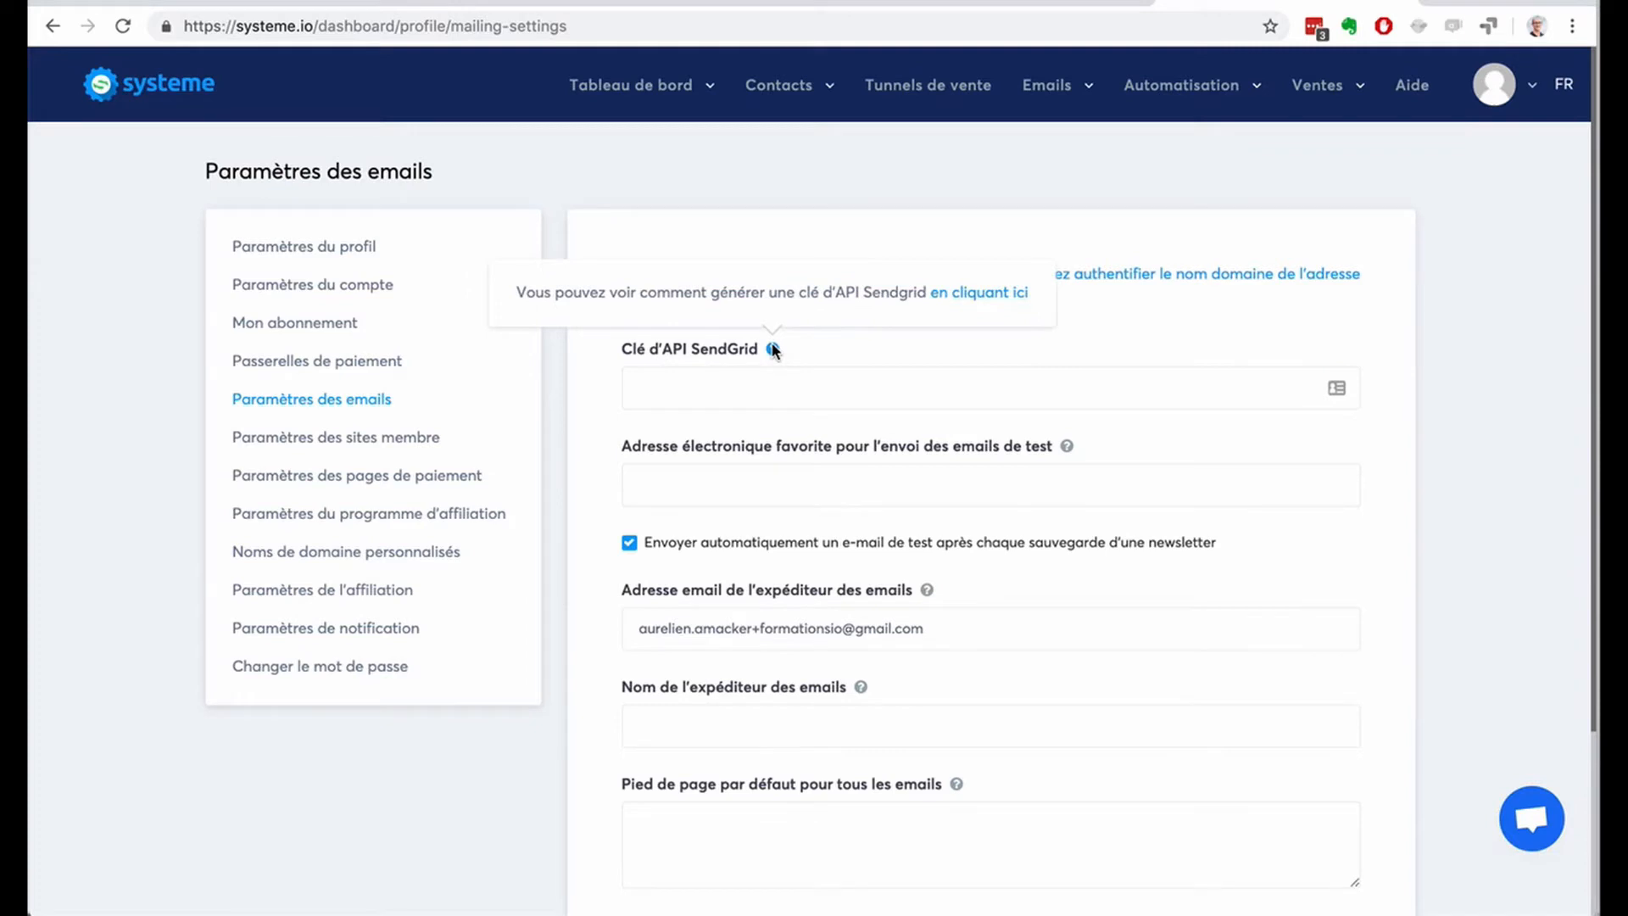
click(820, 378)
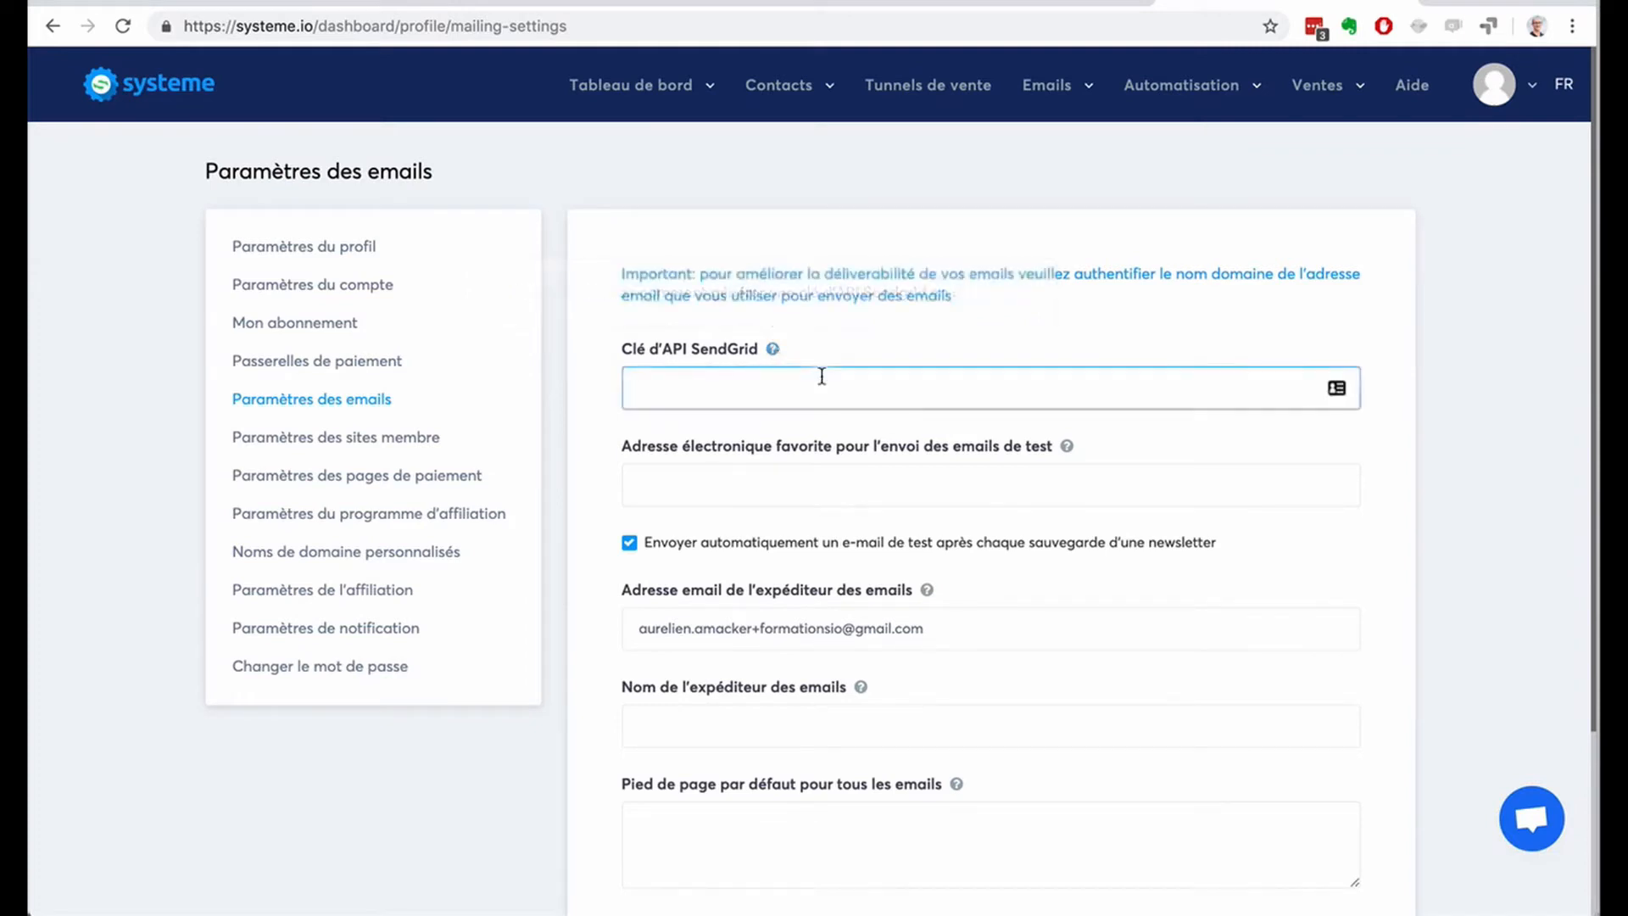
click(779, 482)
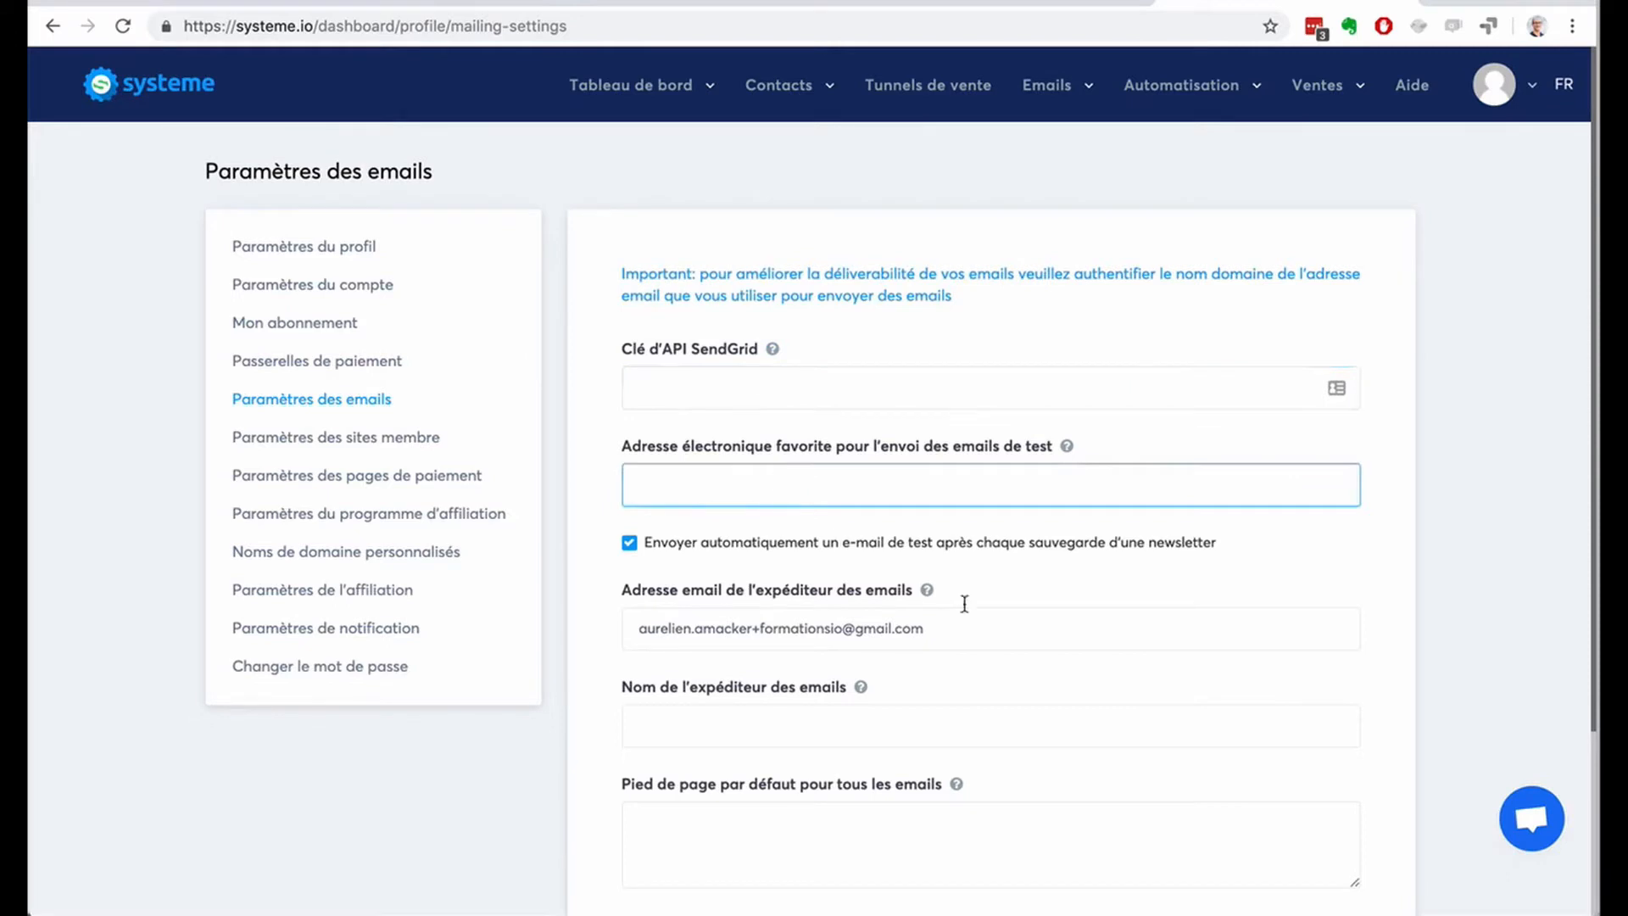
Enter the default sender's name in the email settings and try to save them.
scroll(1104, 664, down, 3)
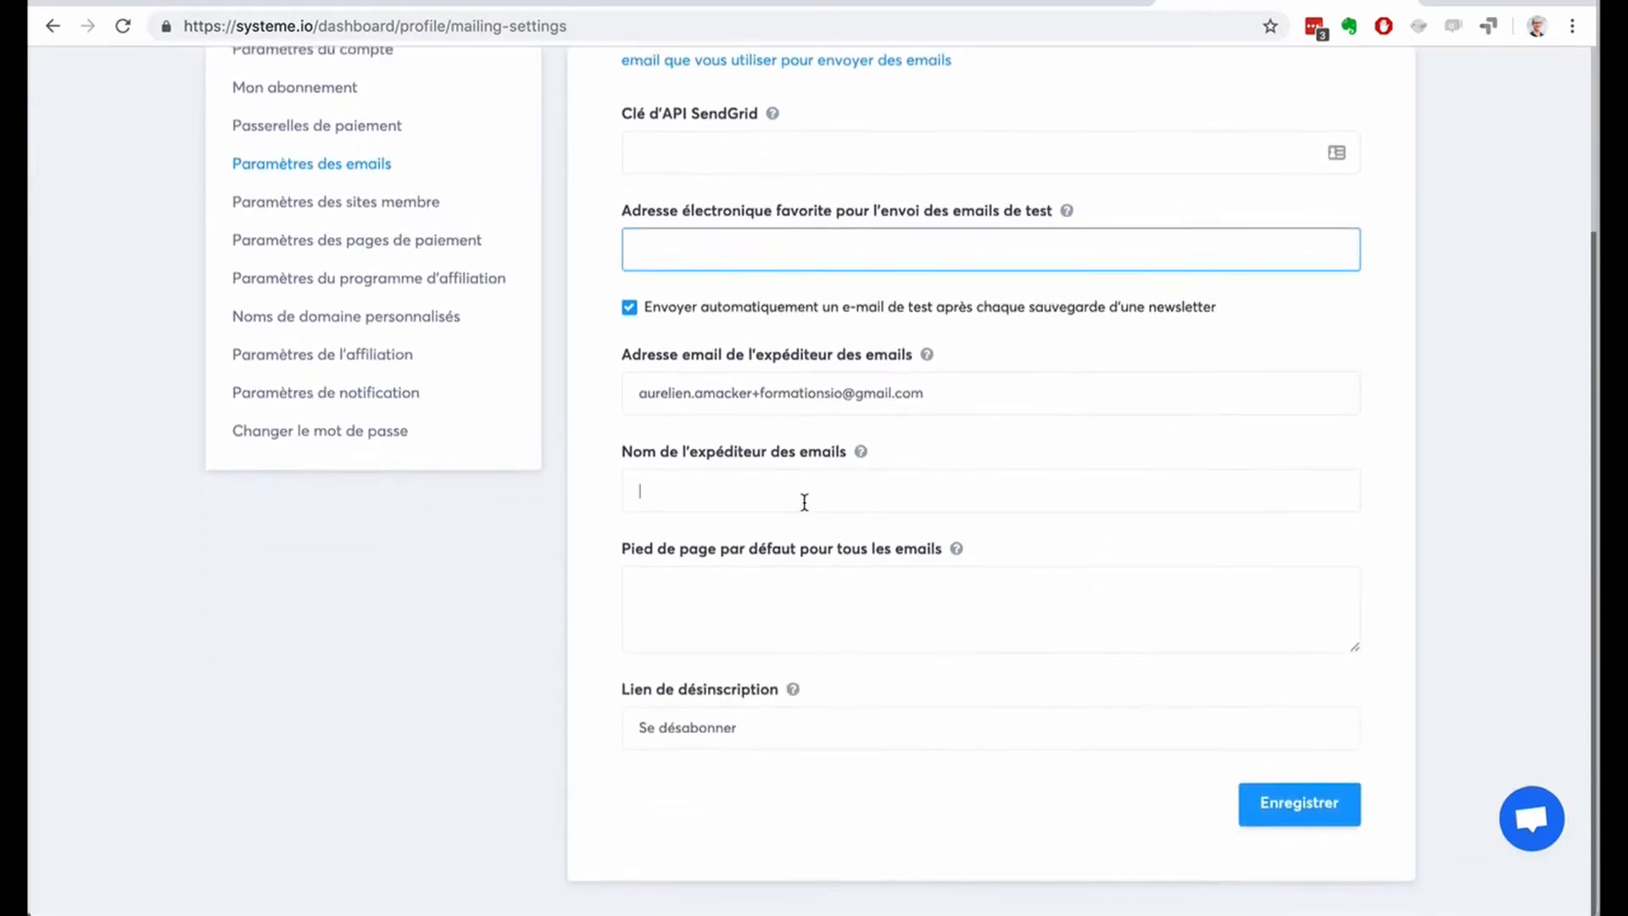
click(822, 500)
text(Aurelien Amacker)
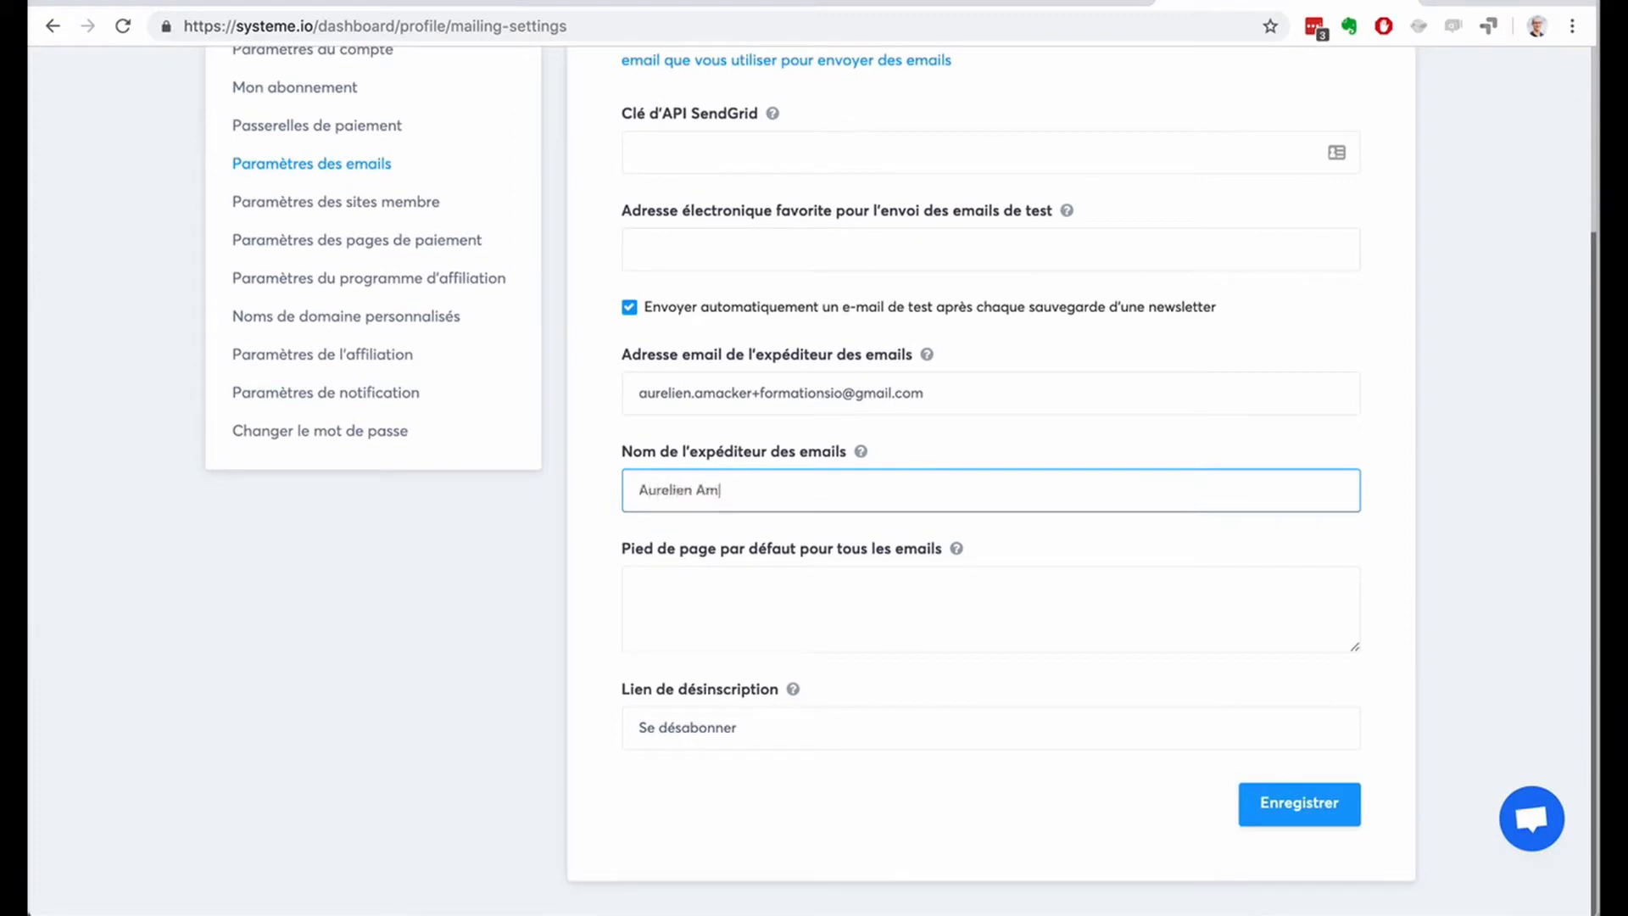
click(817, 596)
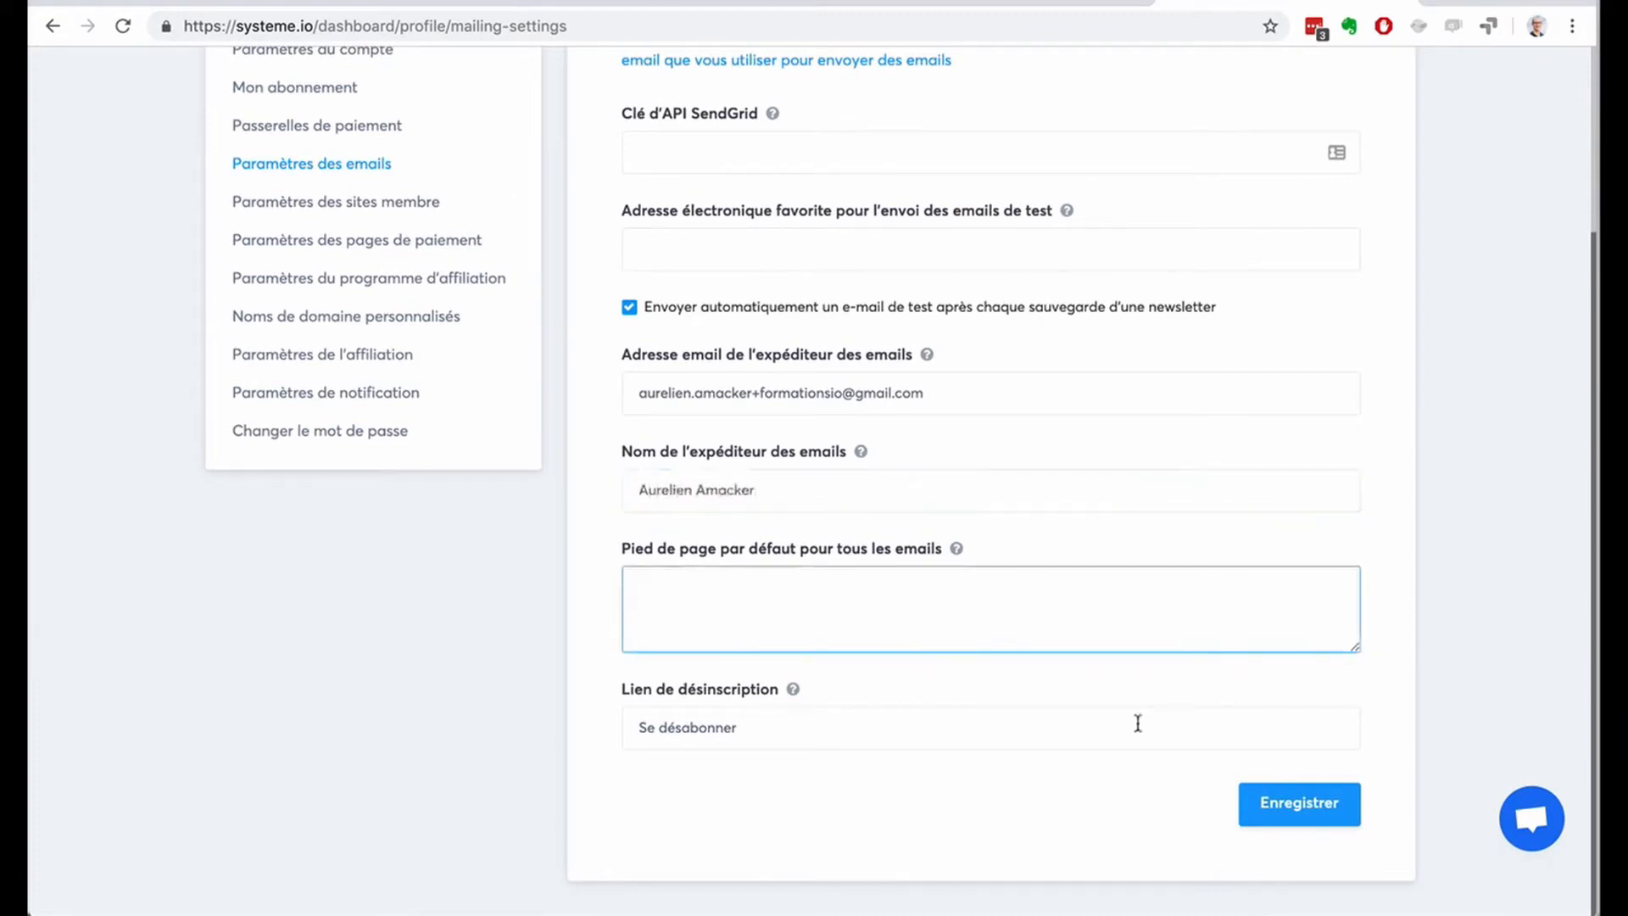
click(1294, 812)
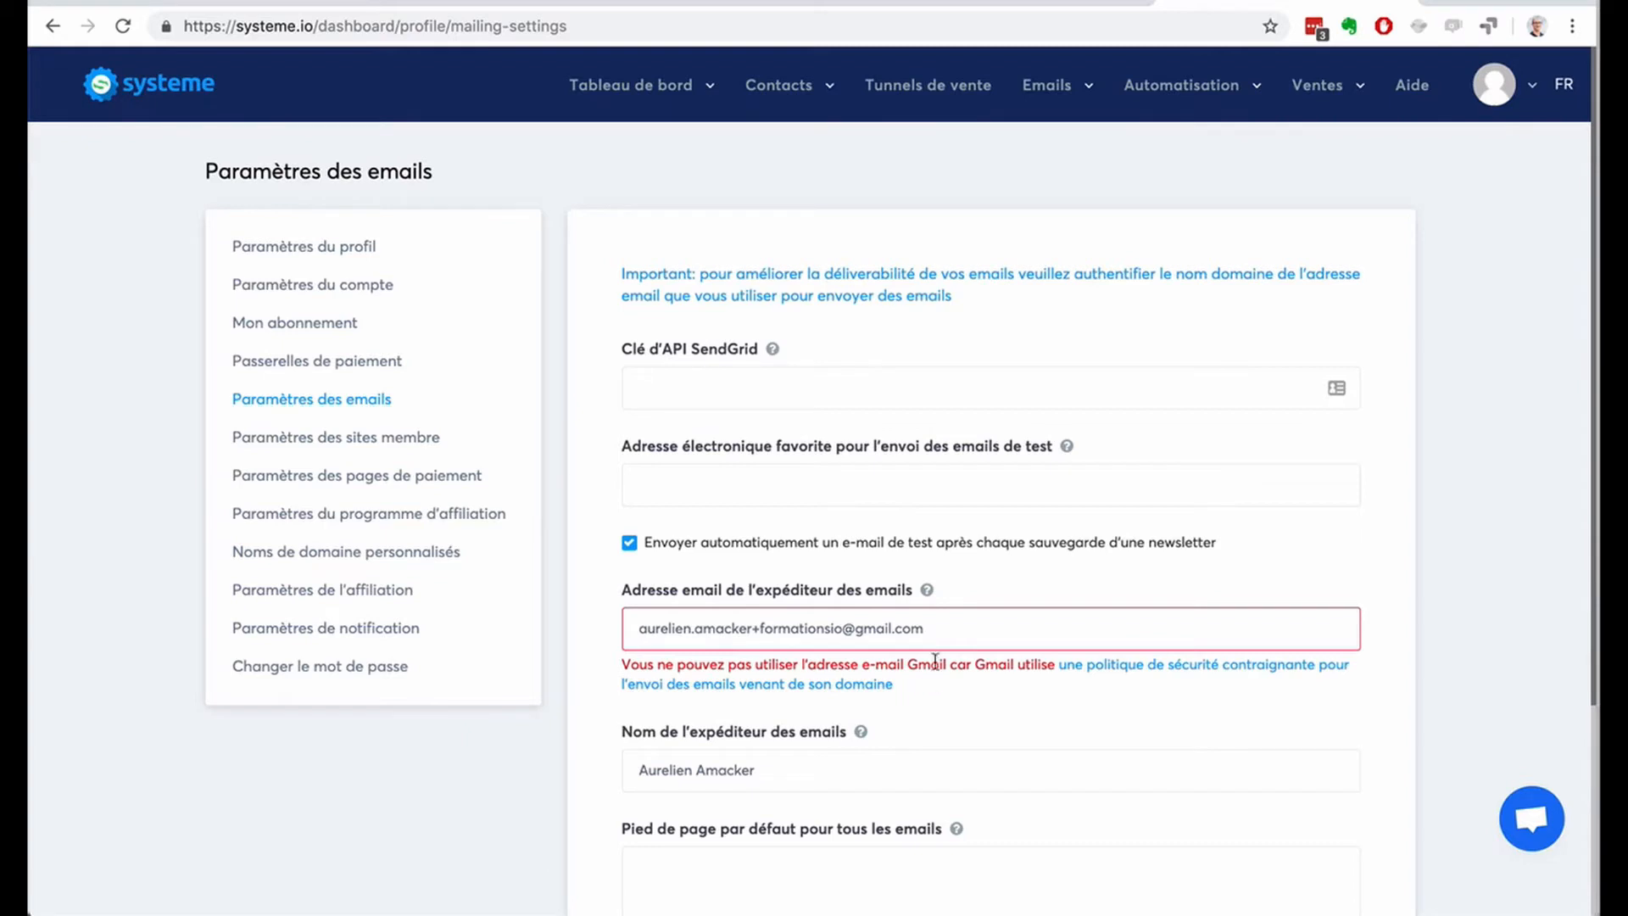
drag(933, 628, 607, 627)
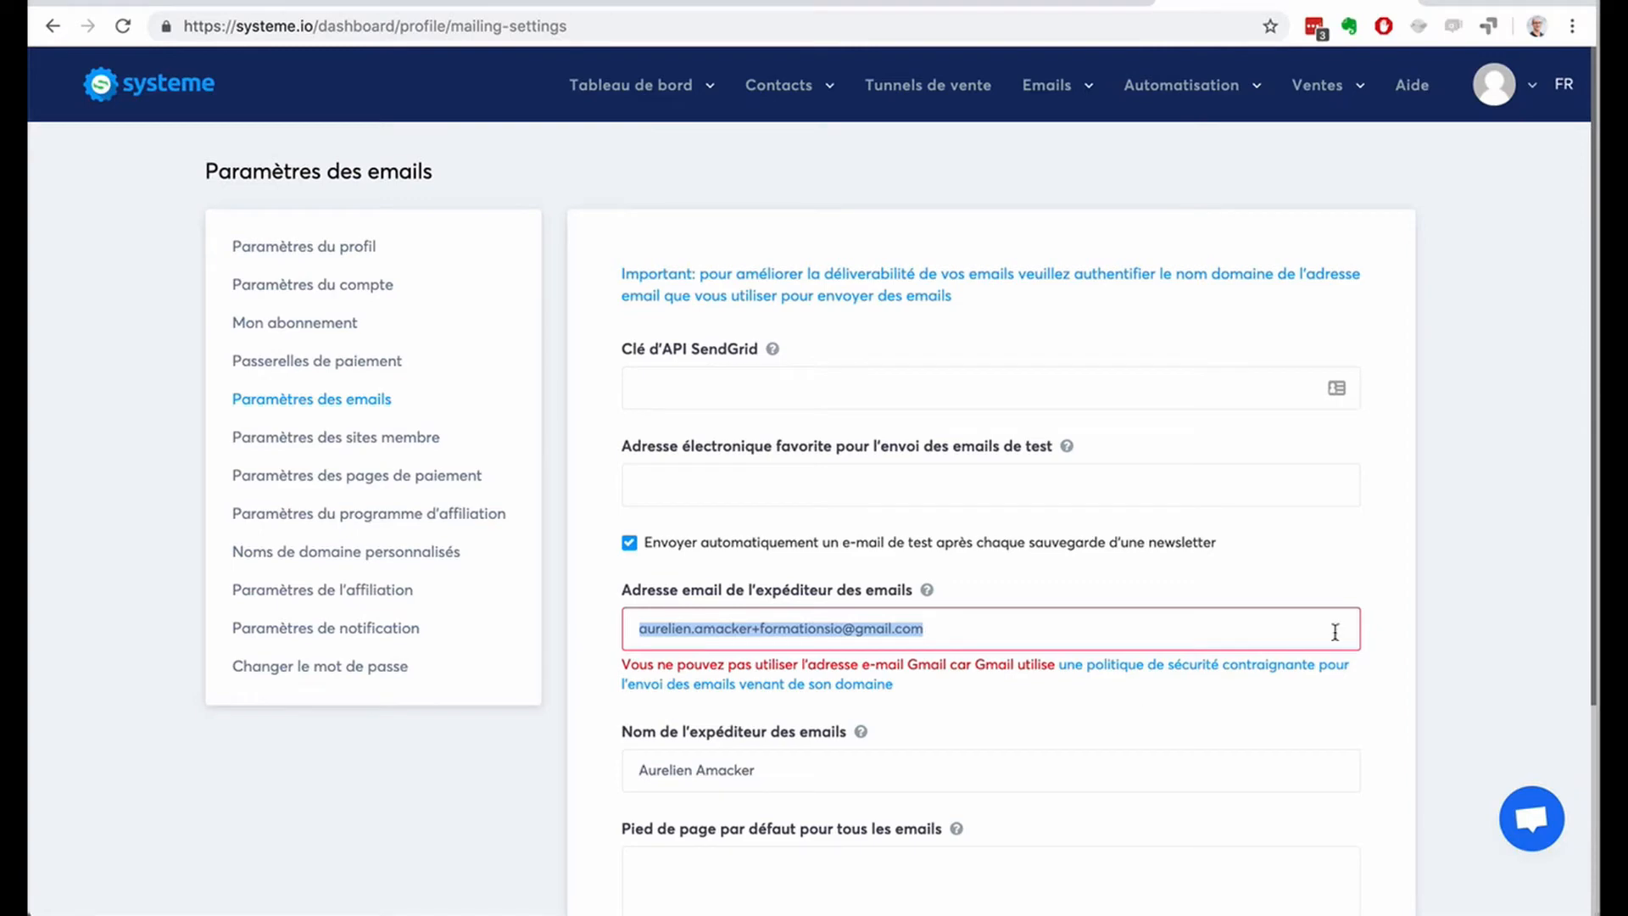
scroll(1359, 635, down, 3)
scroll(1359, 635, up, 3)
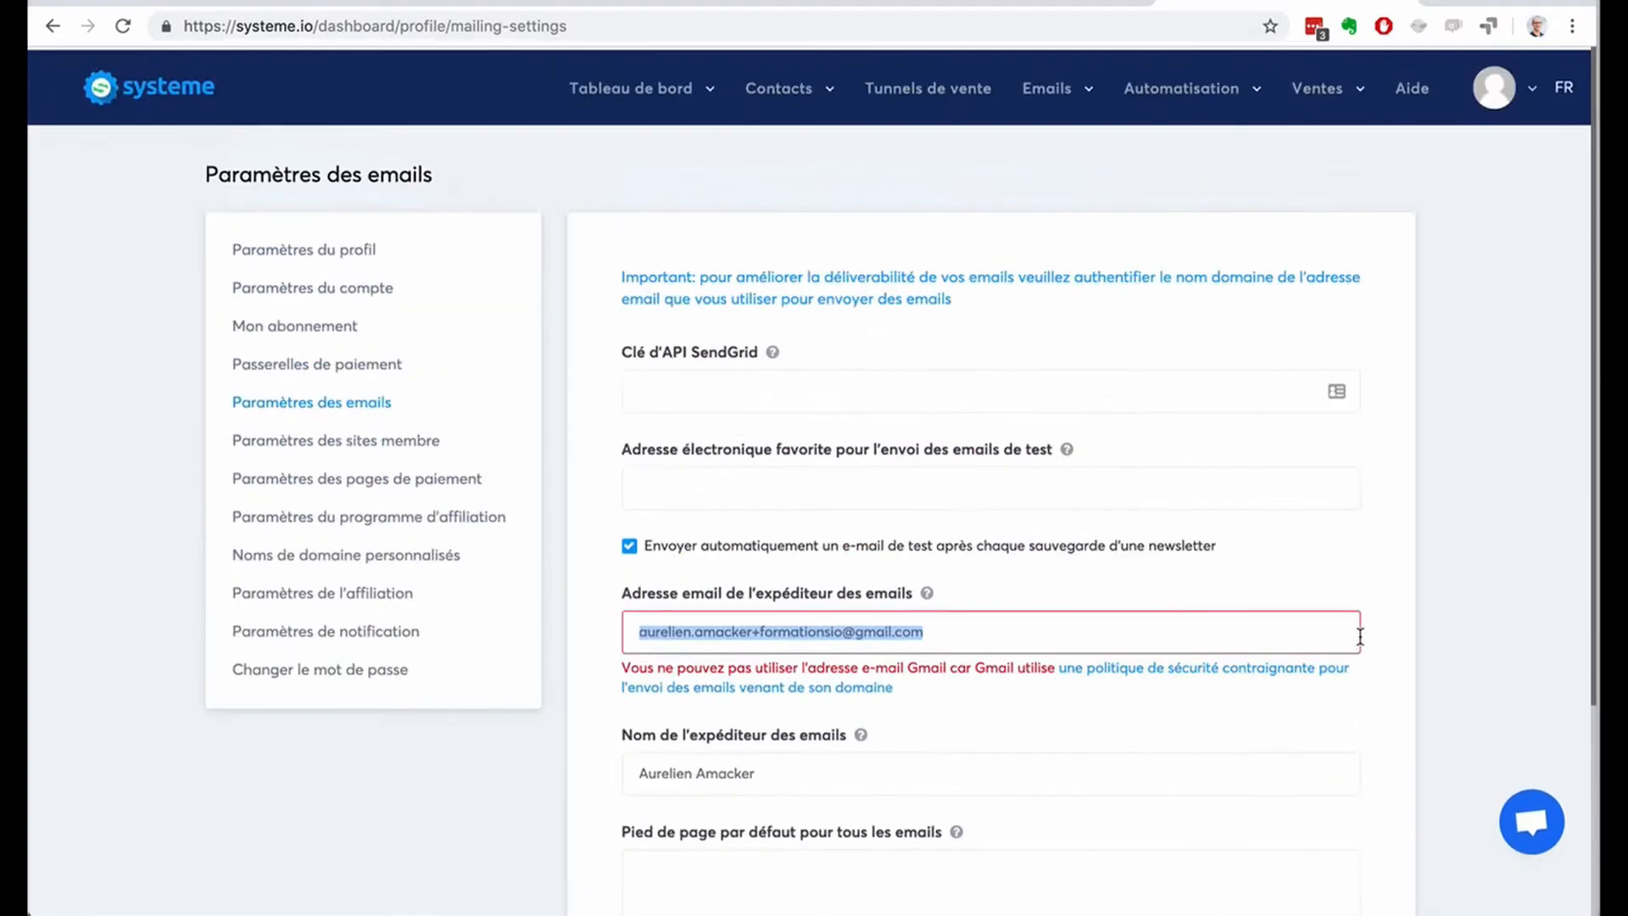
Start a new newsletter and place the cursor in its email body.
mouse_move(1038, 93)
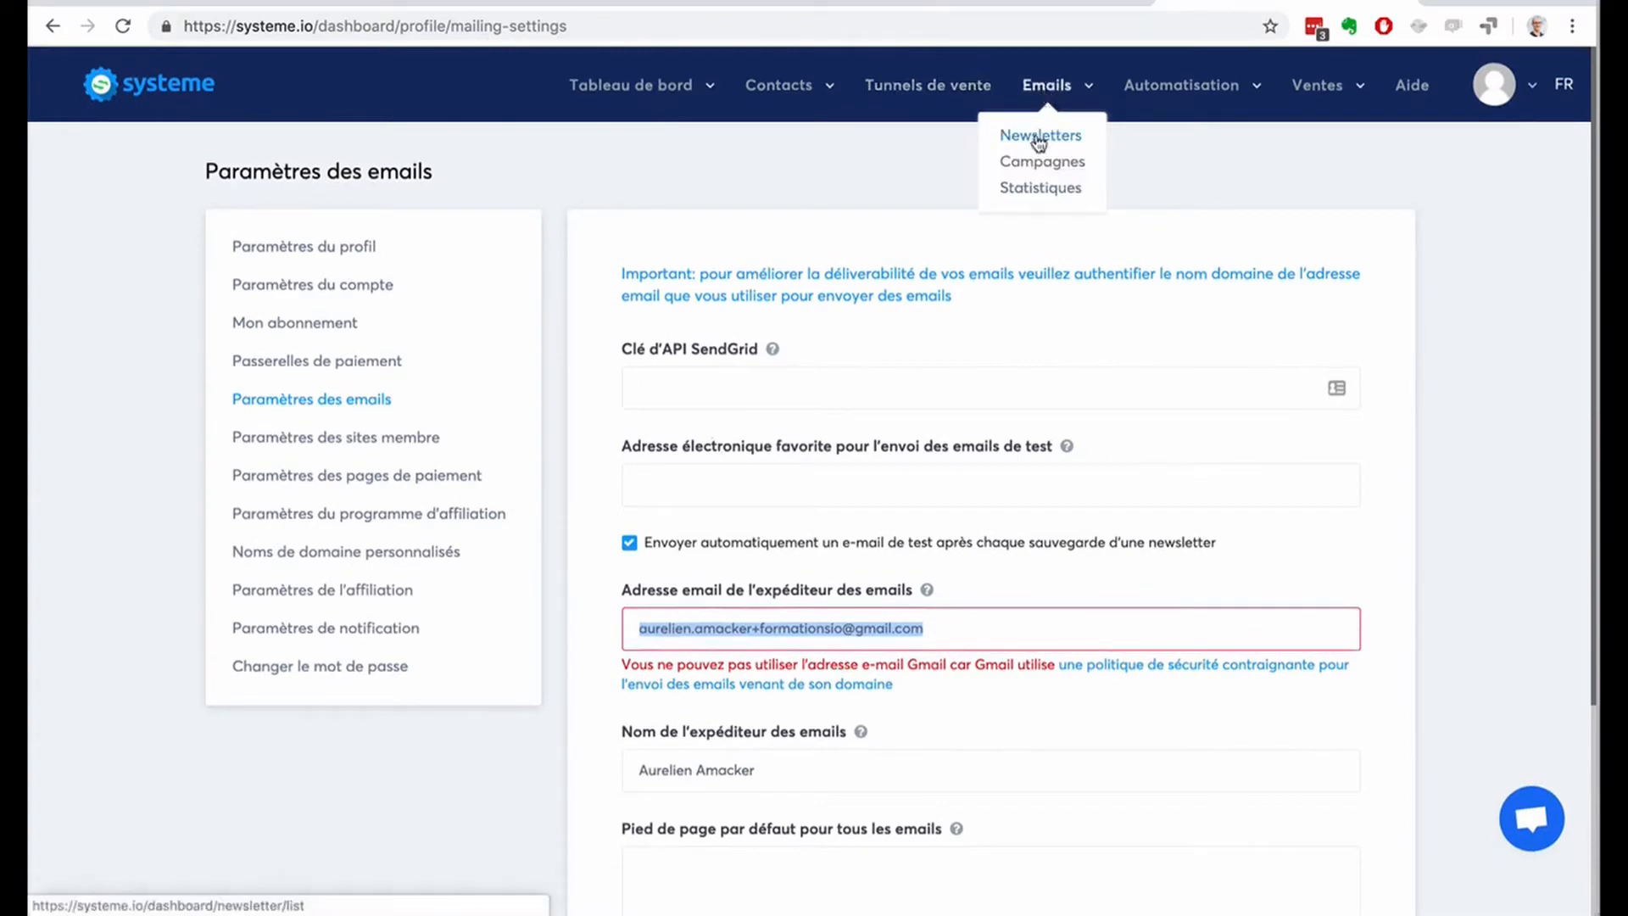
click(1038, 140)
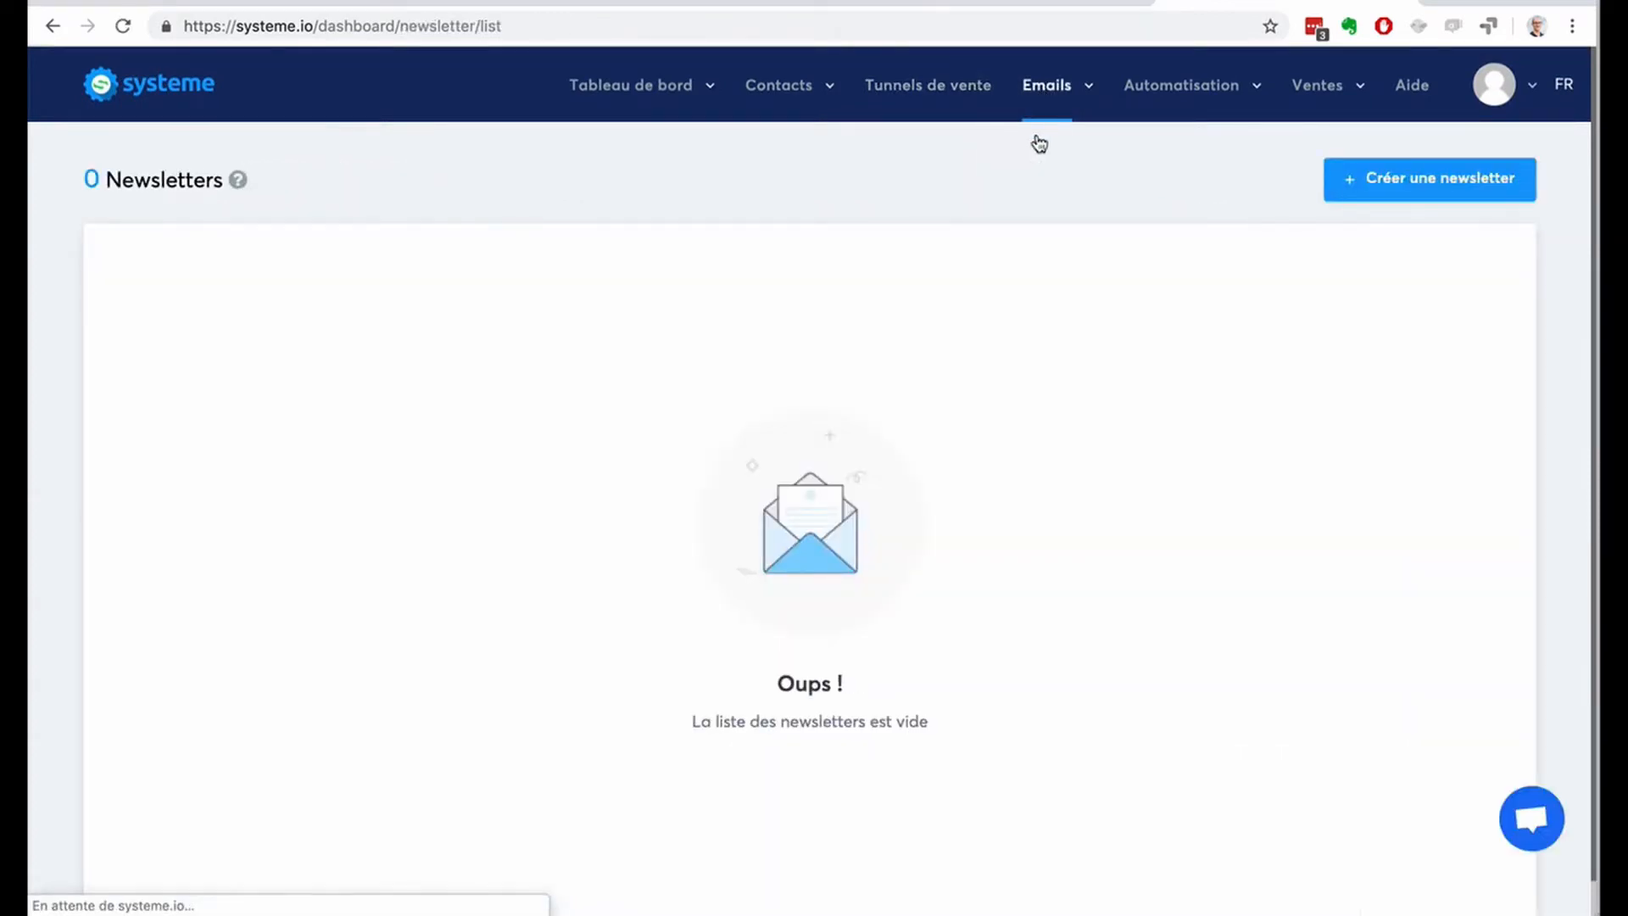
click(1375, 177)
click(388, 305)
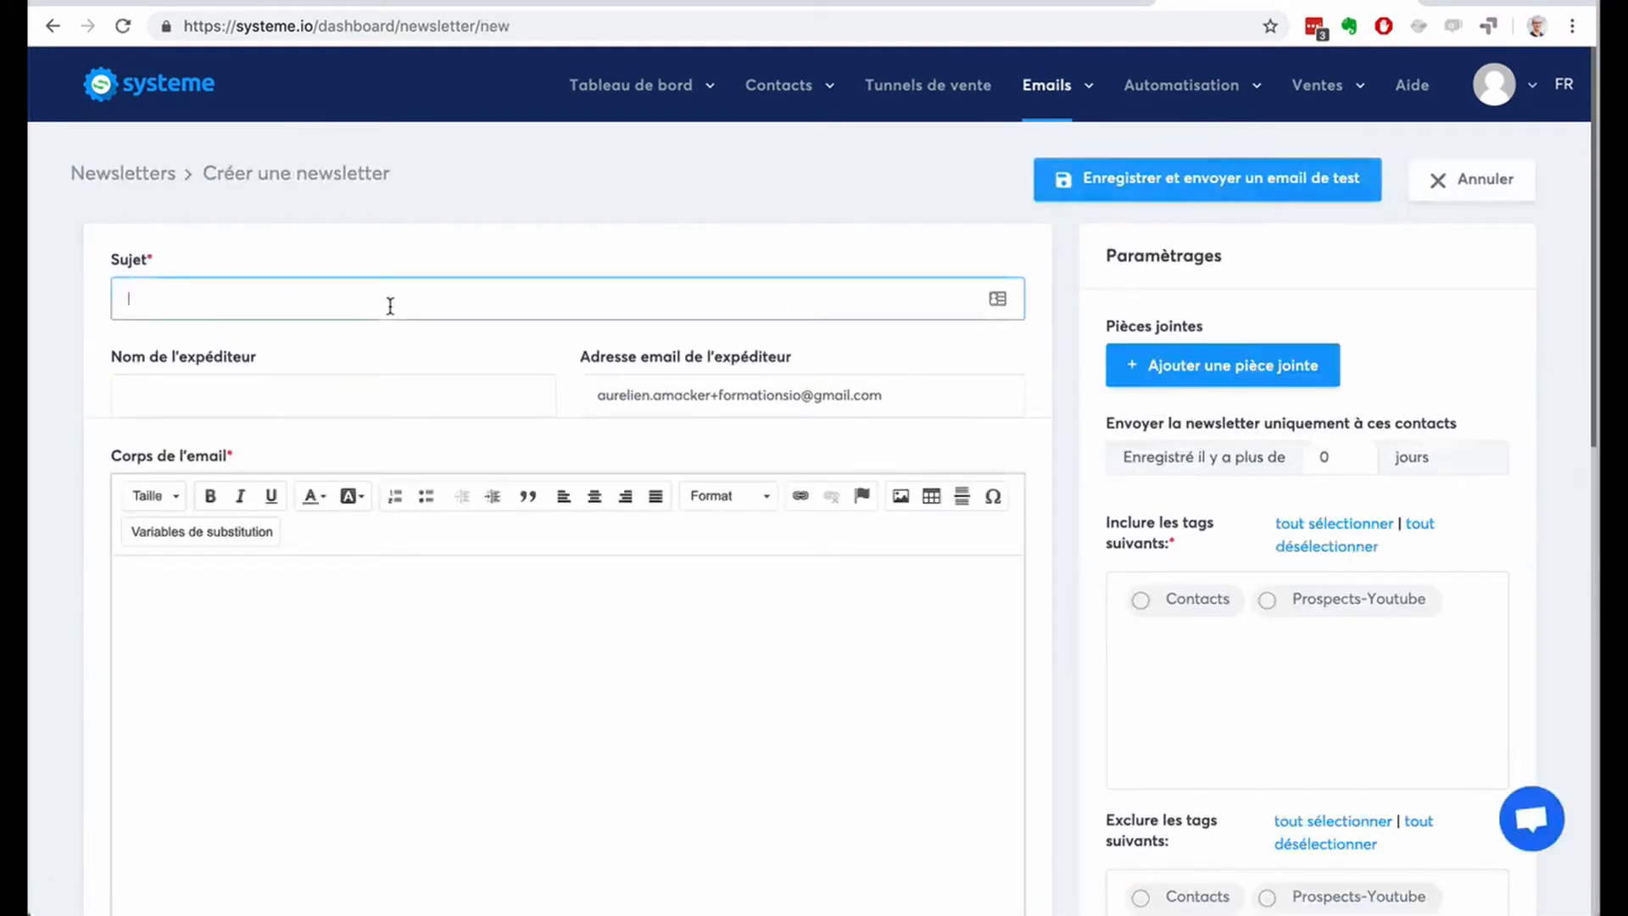
click(338, 618)
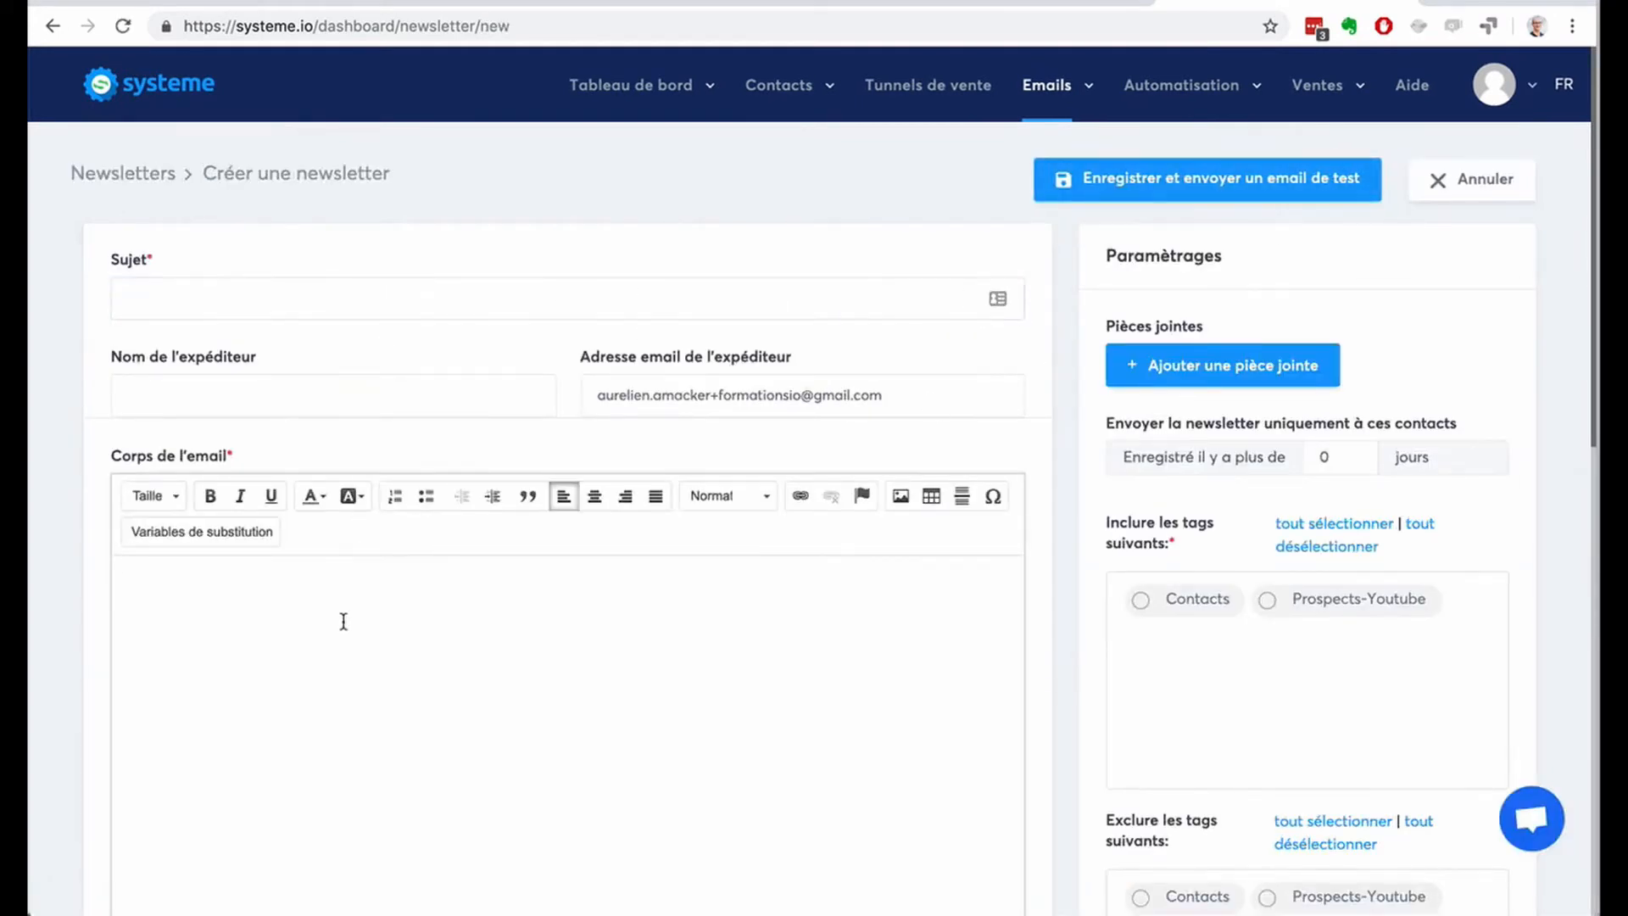
Include the Contacts and Prospects-Youtube tags and restrict the newsletter to contacts registered more than 14 days ago.
scroll(343, 621, down, 2)
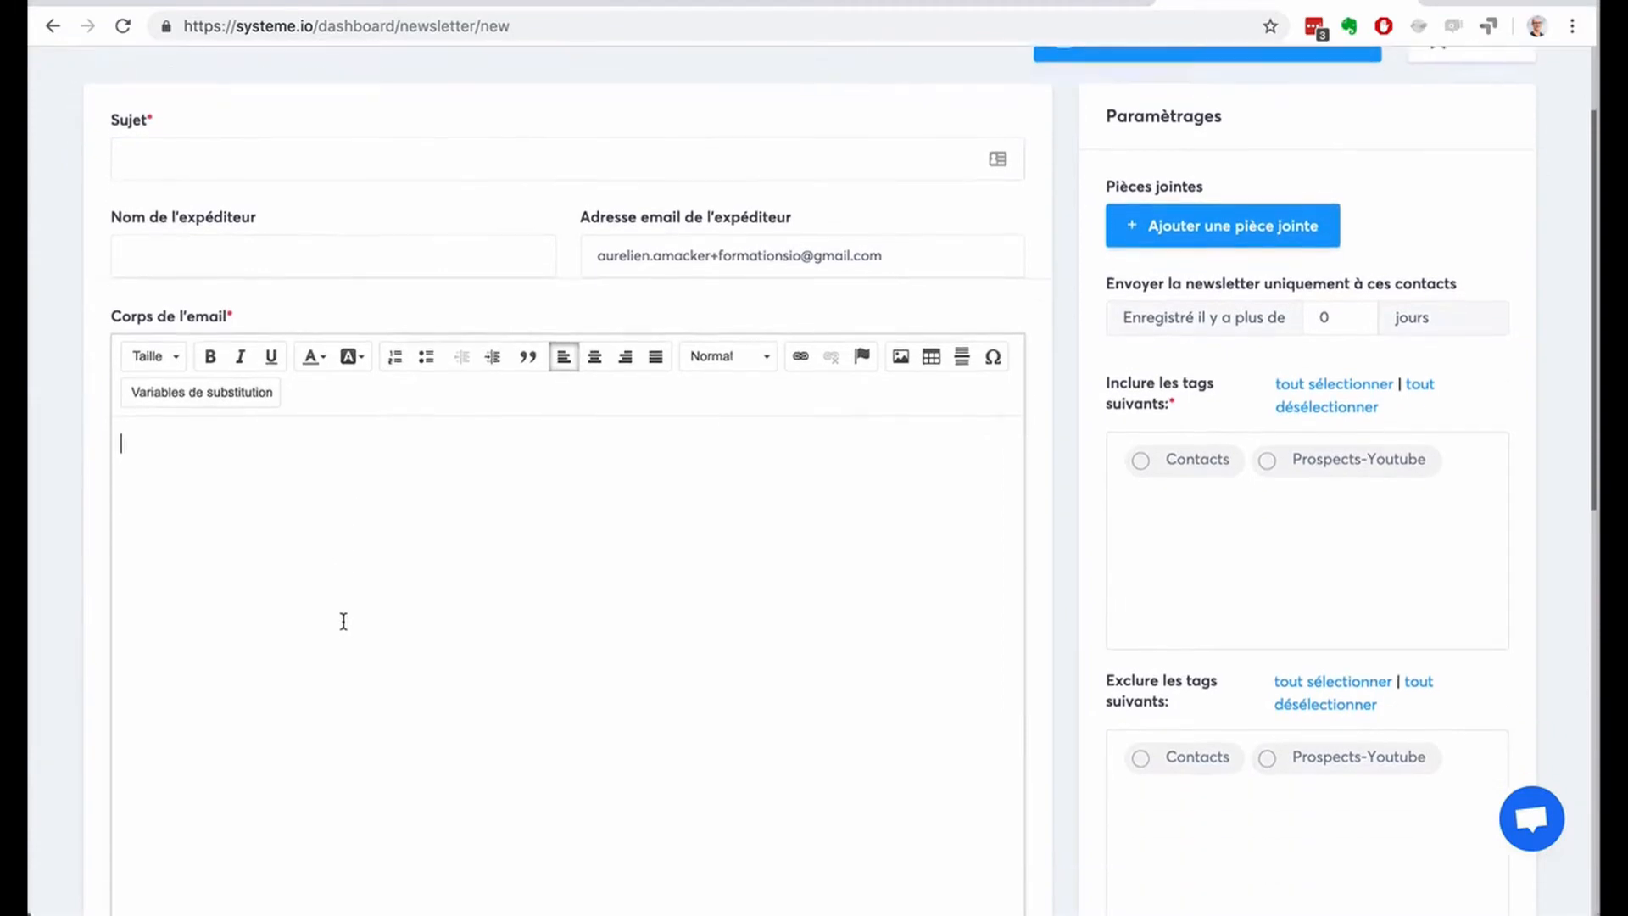
click(1141, 460)
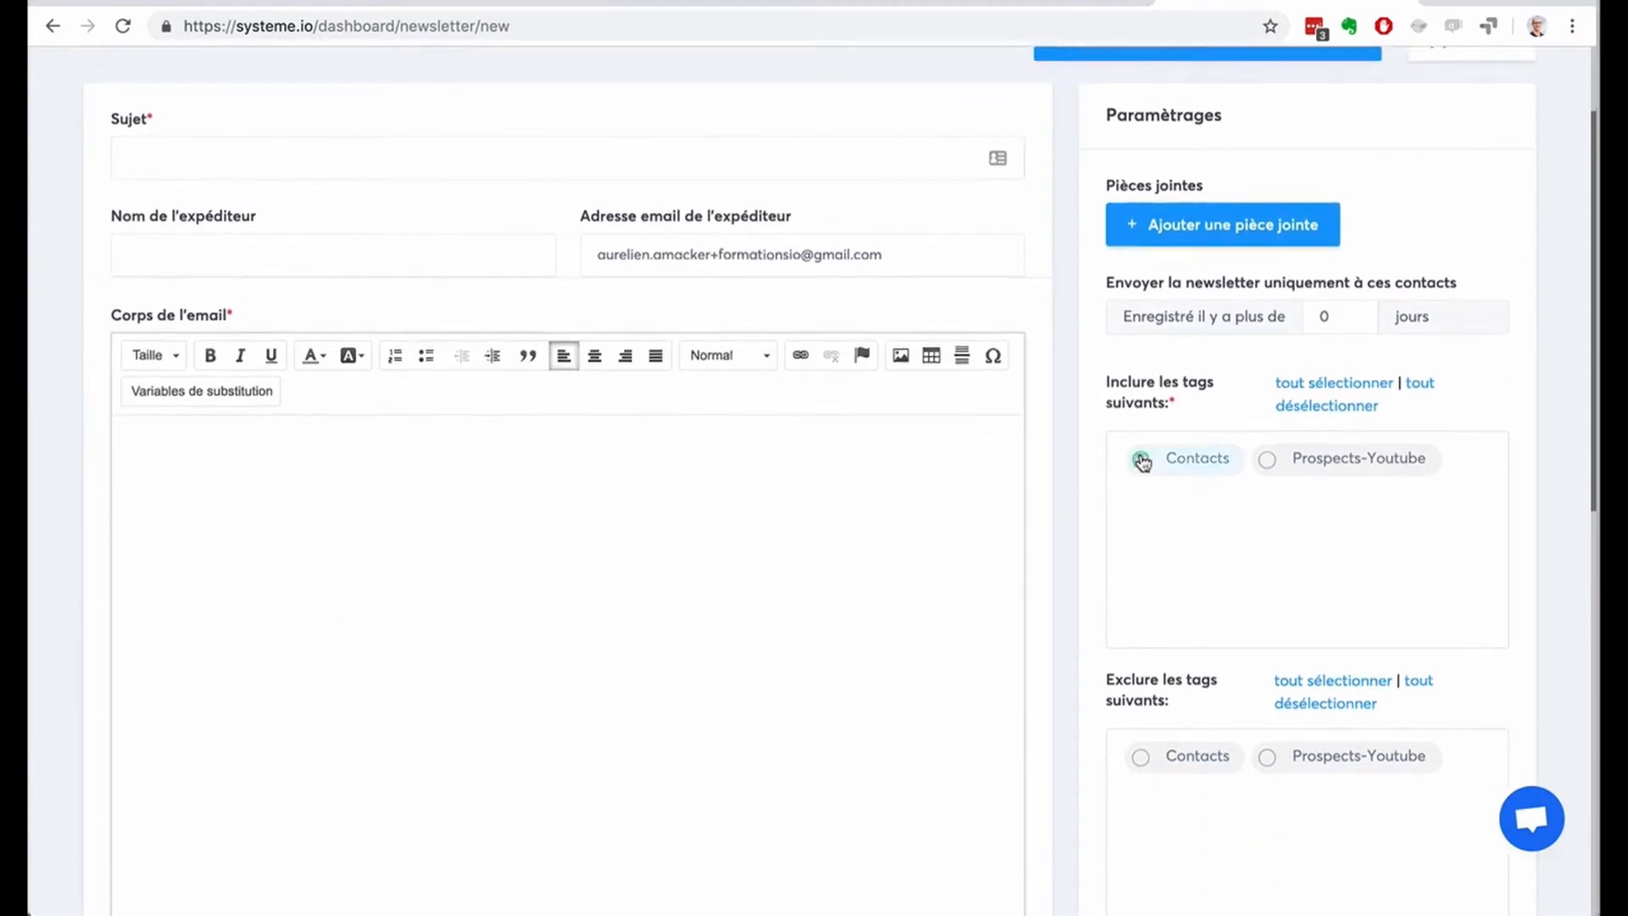
click(1278, 462)
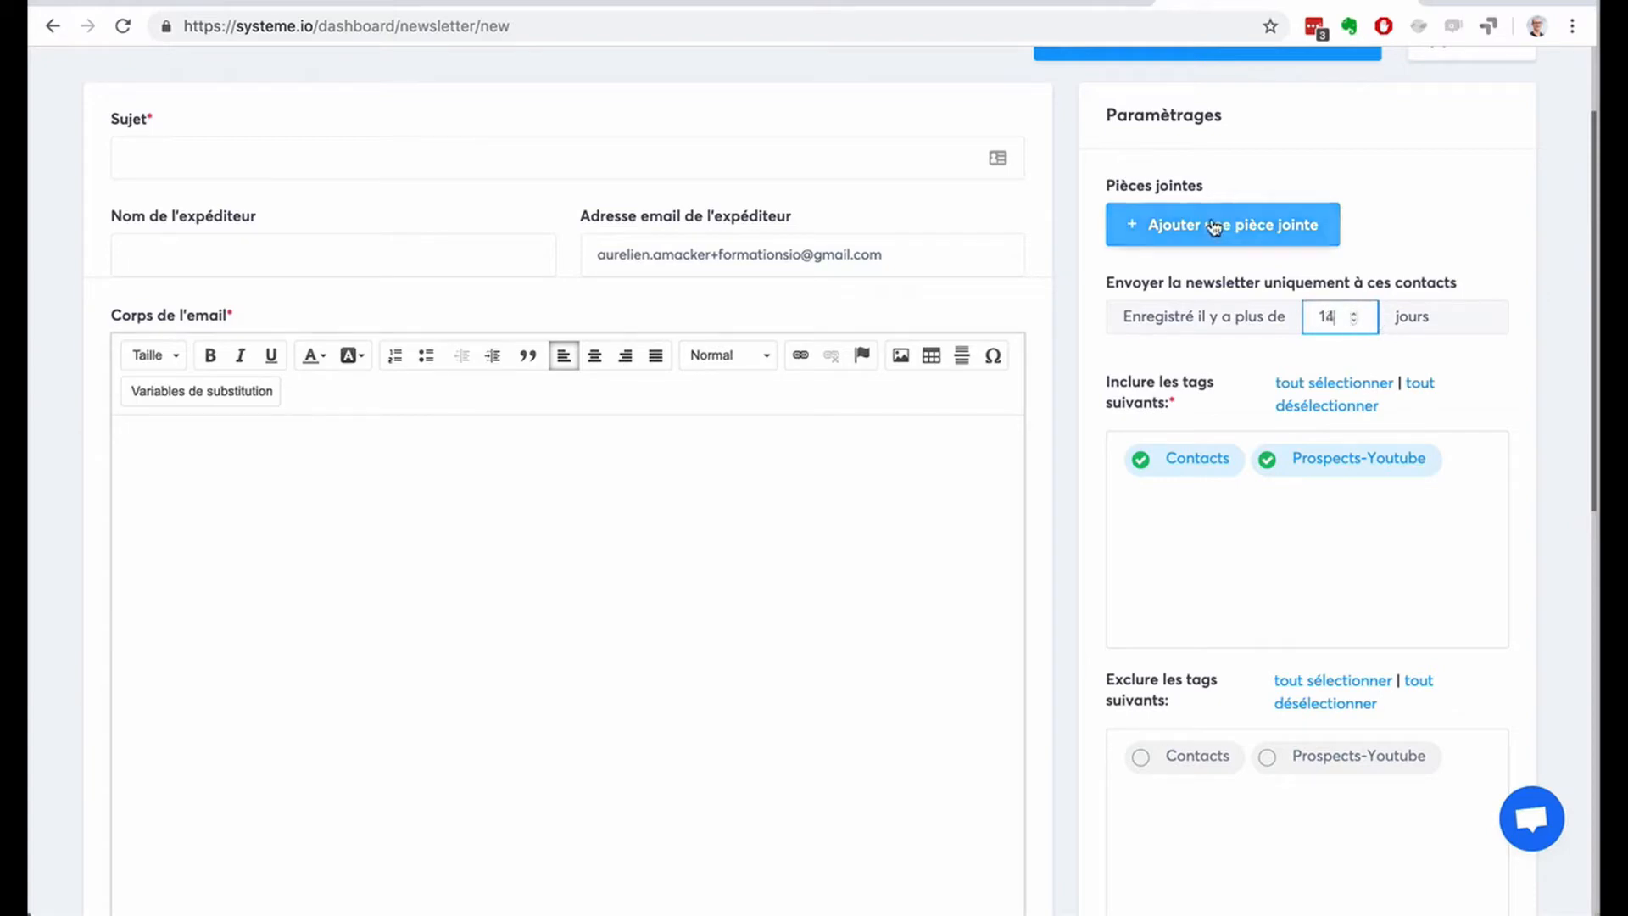
Exclude the Contacts tag from the newsletter's recipients, leaving only Prospects-Youtube included.
scroll(1451, 405, down, 4)
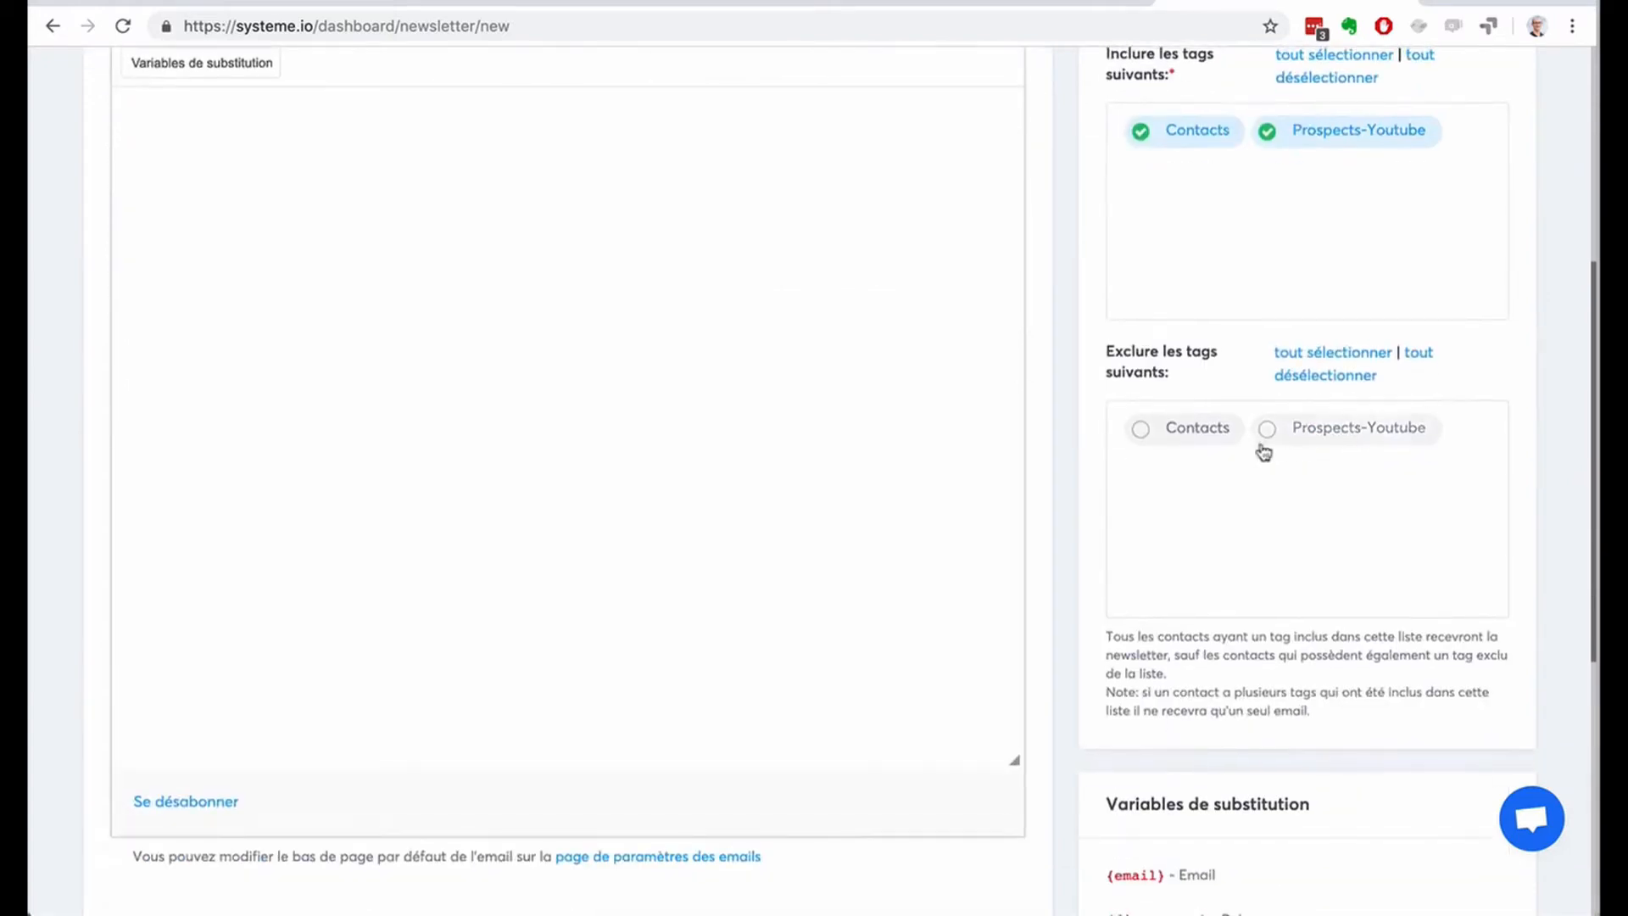
click(1175, 437)
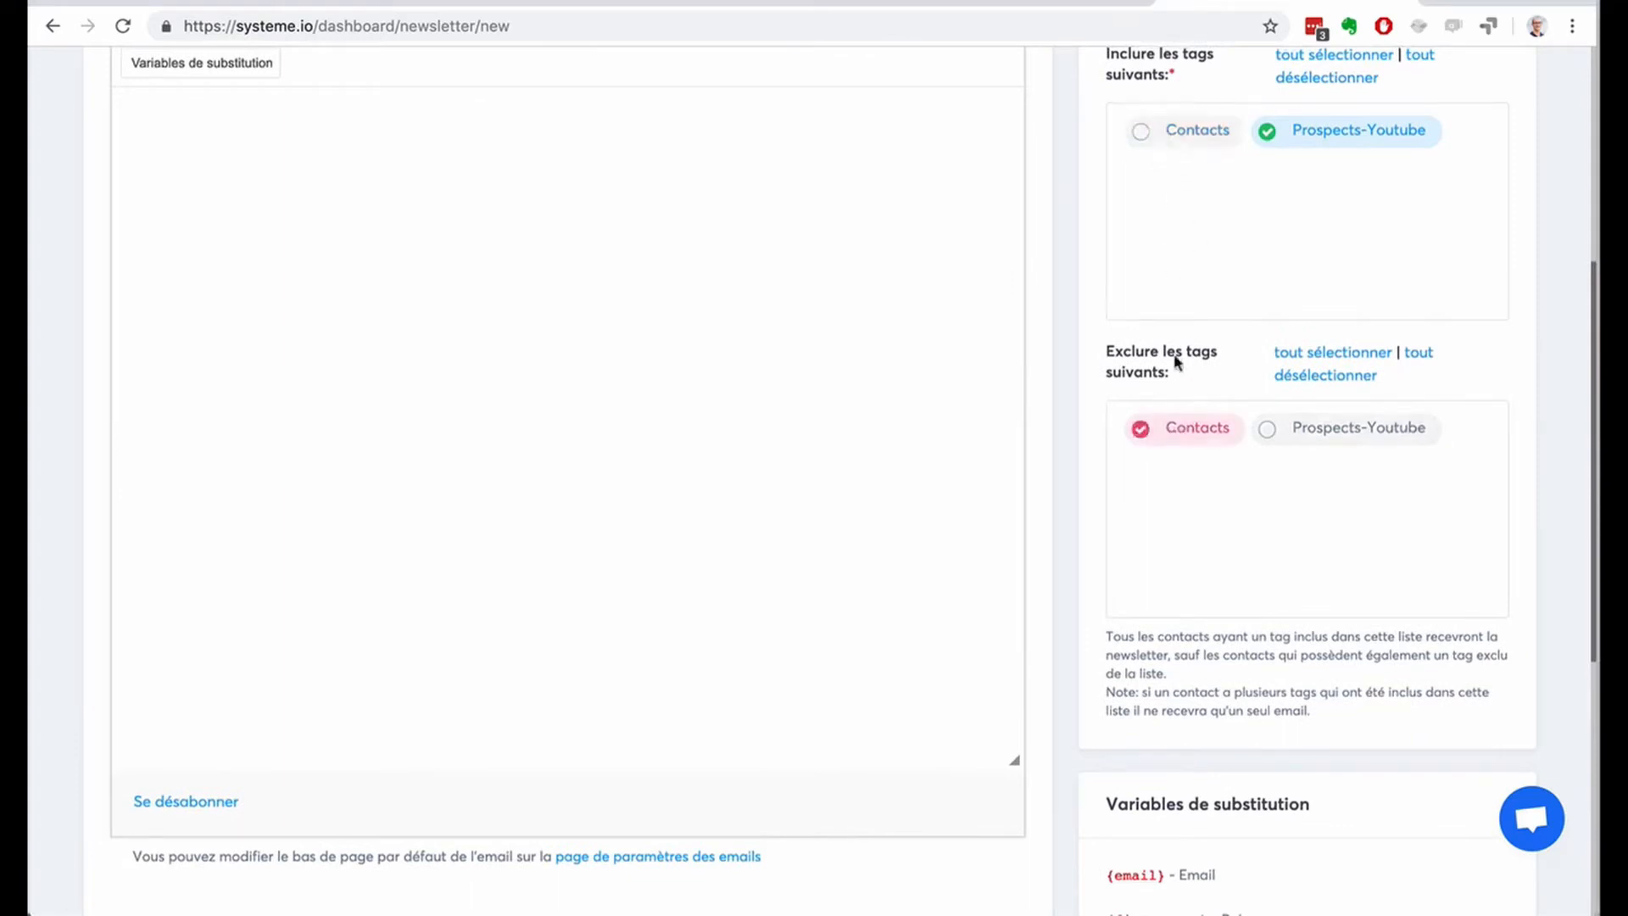
click(1159, 134)
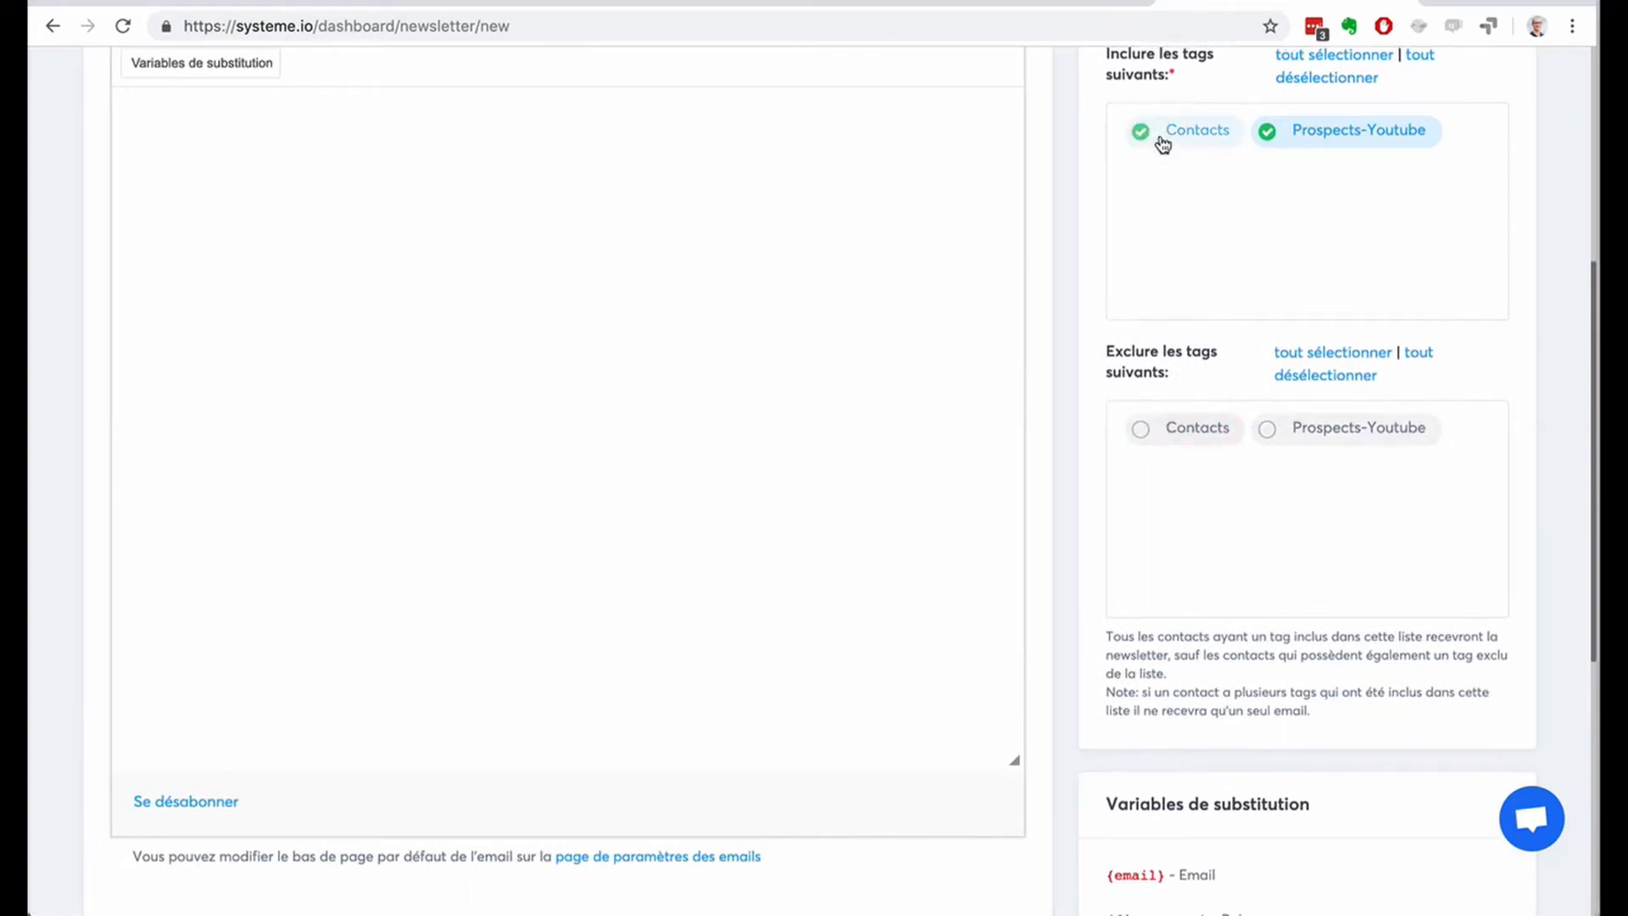
click(1146, 430)
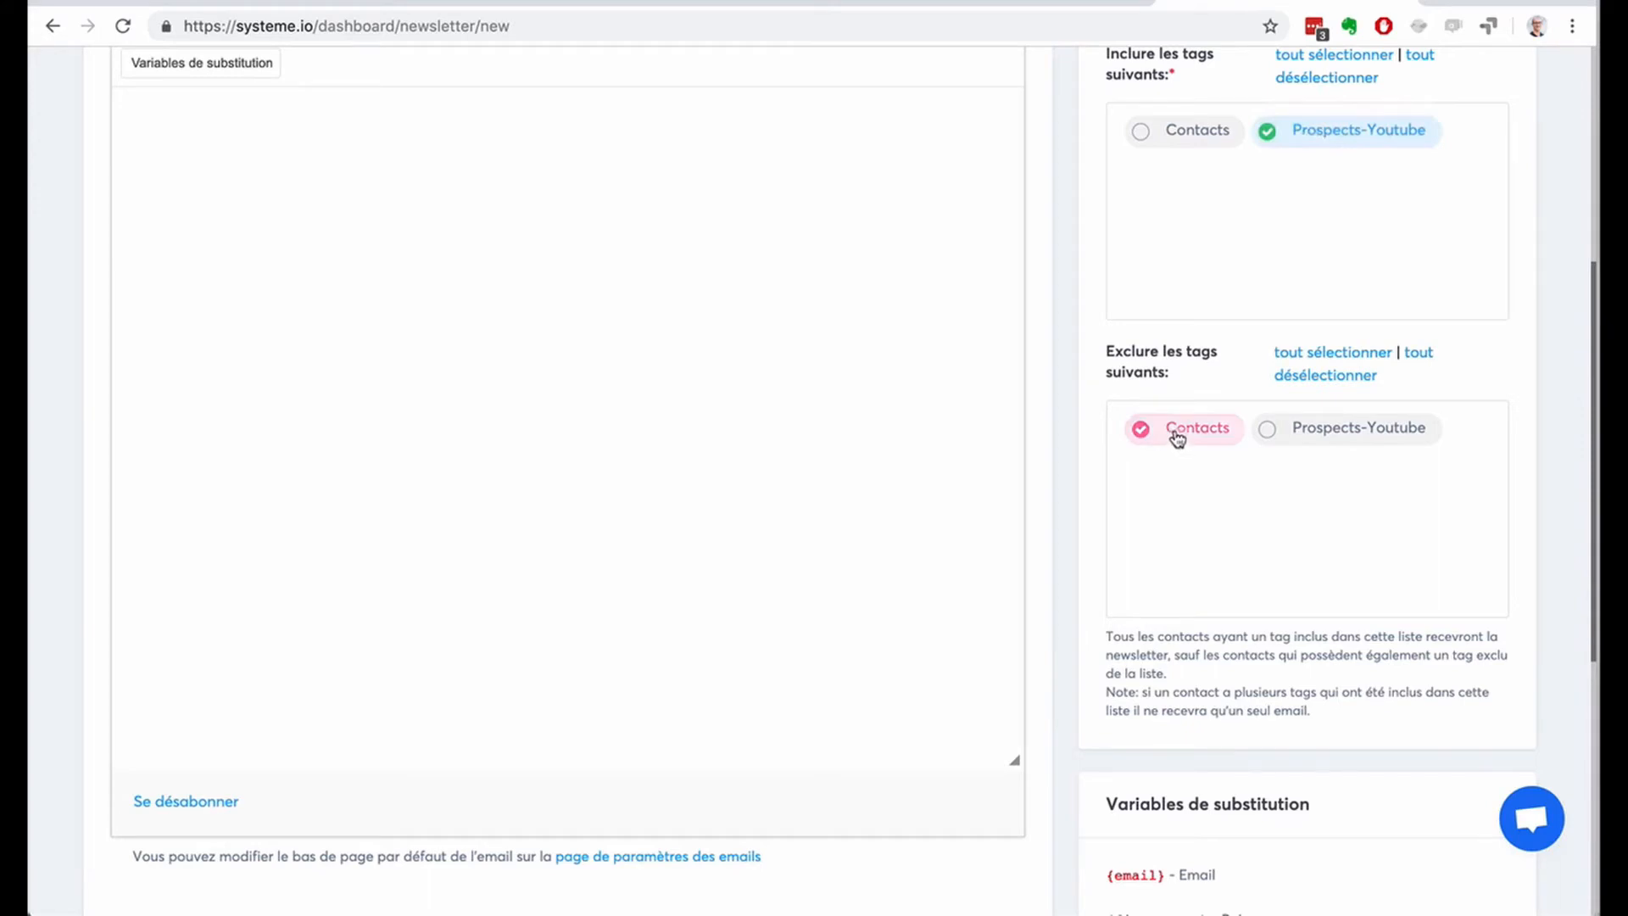
Copy the {phone_number} variable from the list of substitution variables and paste it into the email body.
scroll(1530, 552, down, 1)
scroll(1529, 552, down, 5)
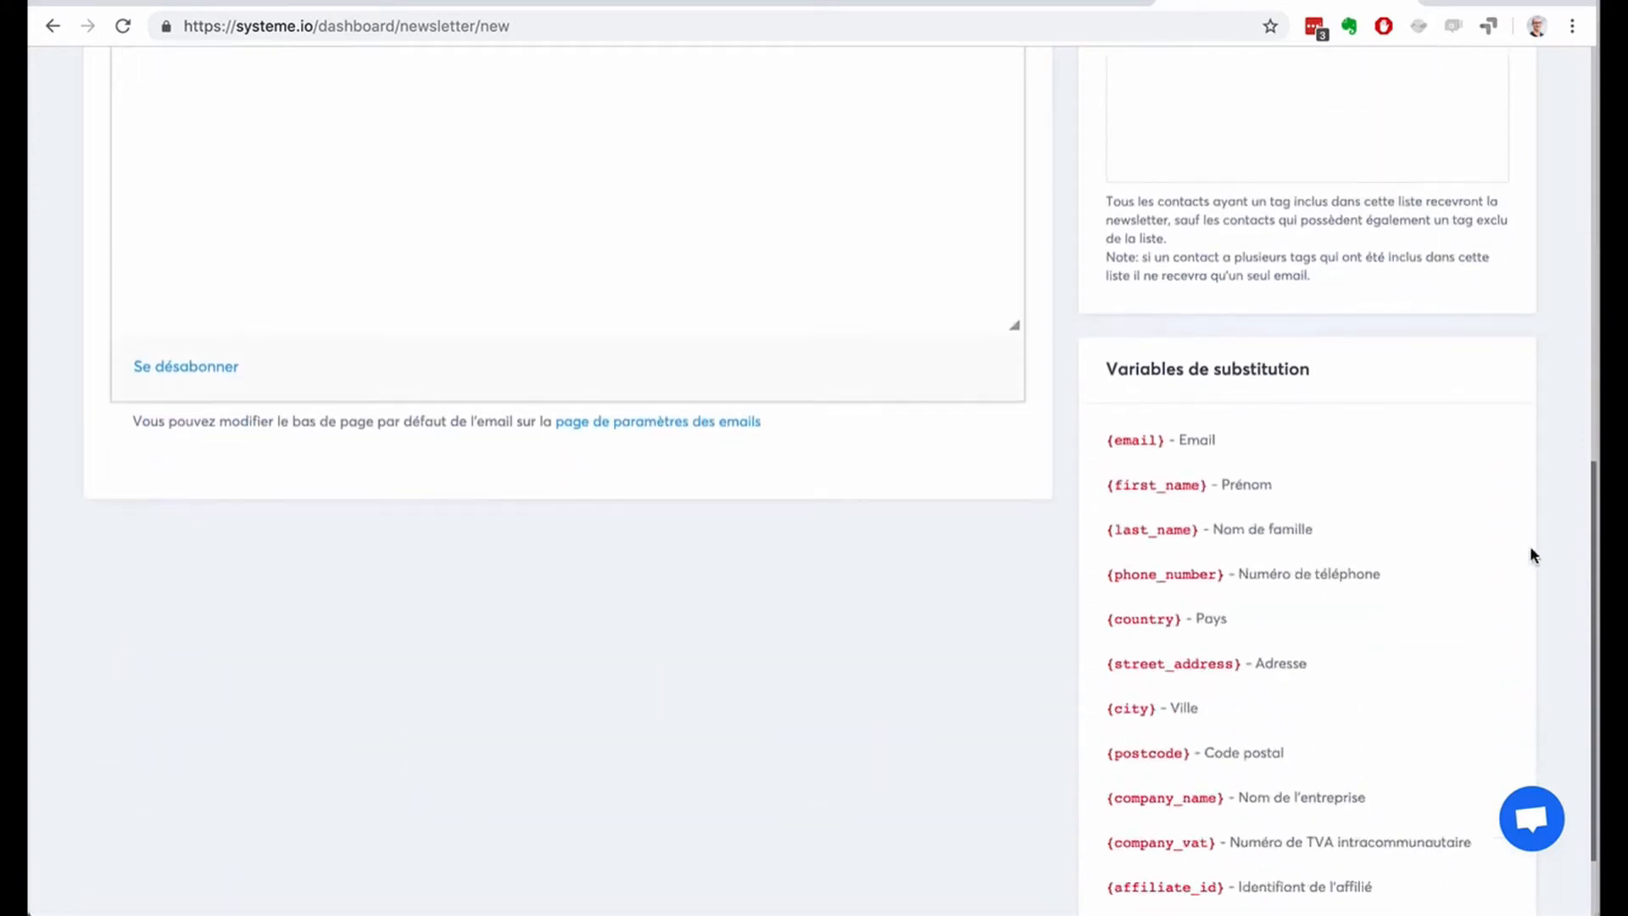
scroll(1200, 474, down, 2)
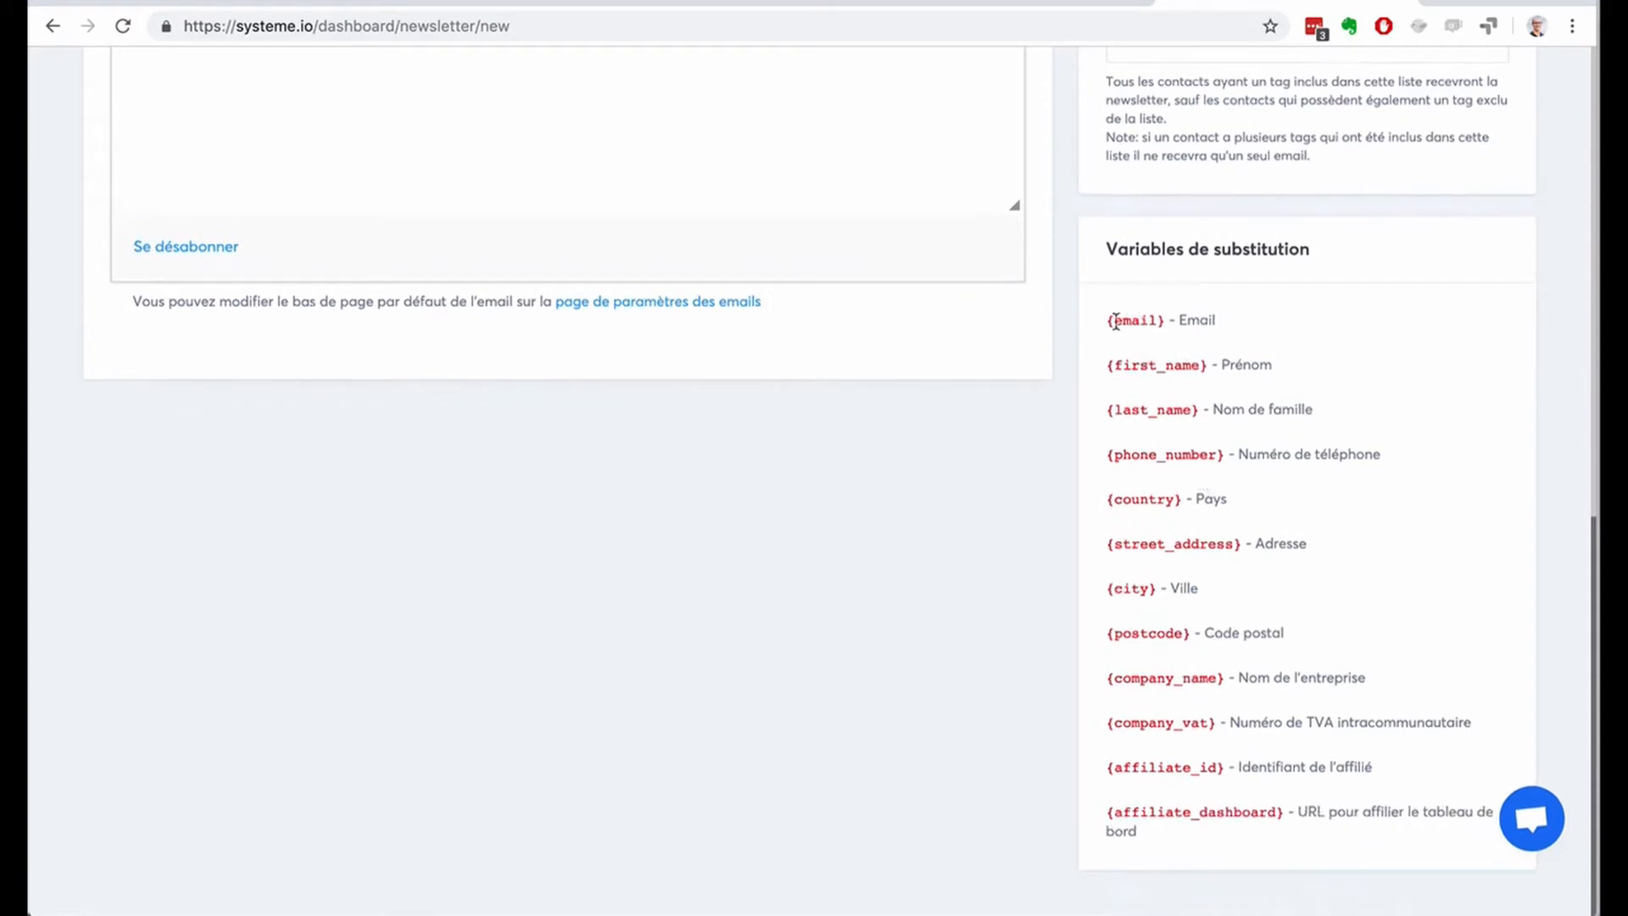
drag(1221, 364, 1283, 364)
drag(1212, 408, 1312, 409)
drag(1238, 454, 1348, 475)
drag(1226, 455, 1108, 447)
key(ctrl+c)
scroll(739, 357, up, 5)
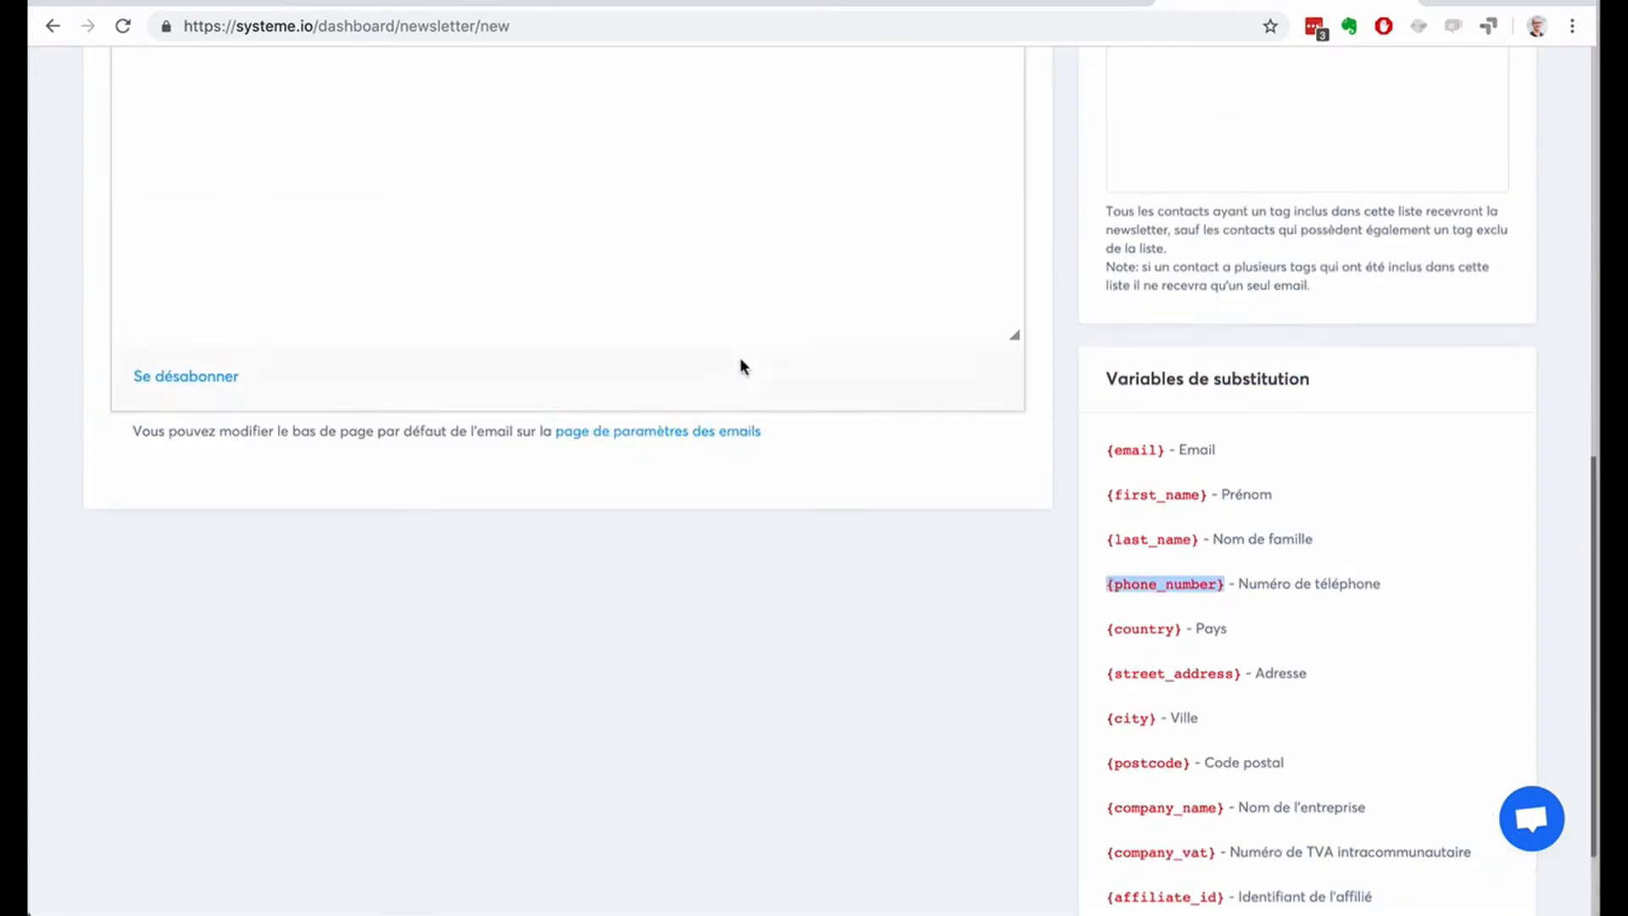
click(400, 237)
key(ctrl+v)
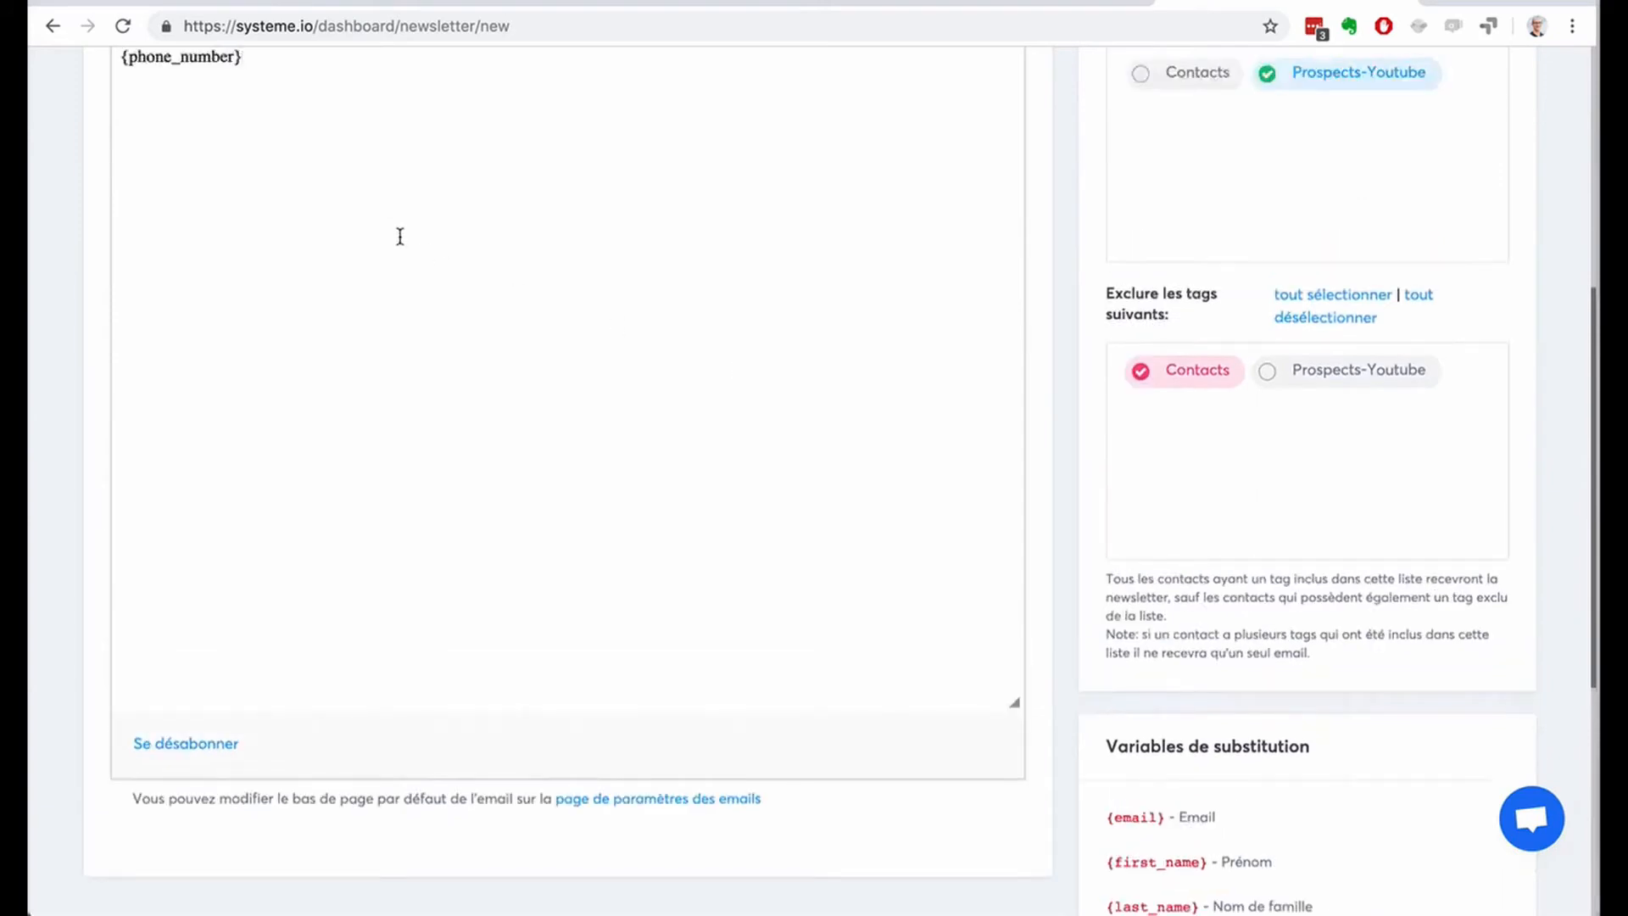
scroll(399, 237, up, 3)
drag(236, 301, 131, 299)
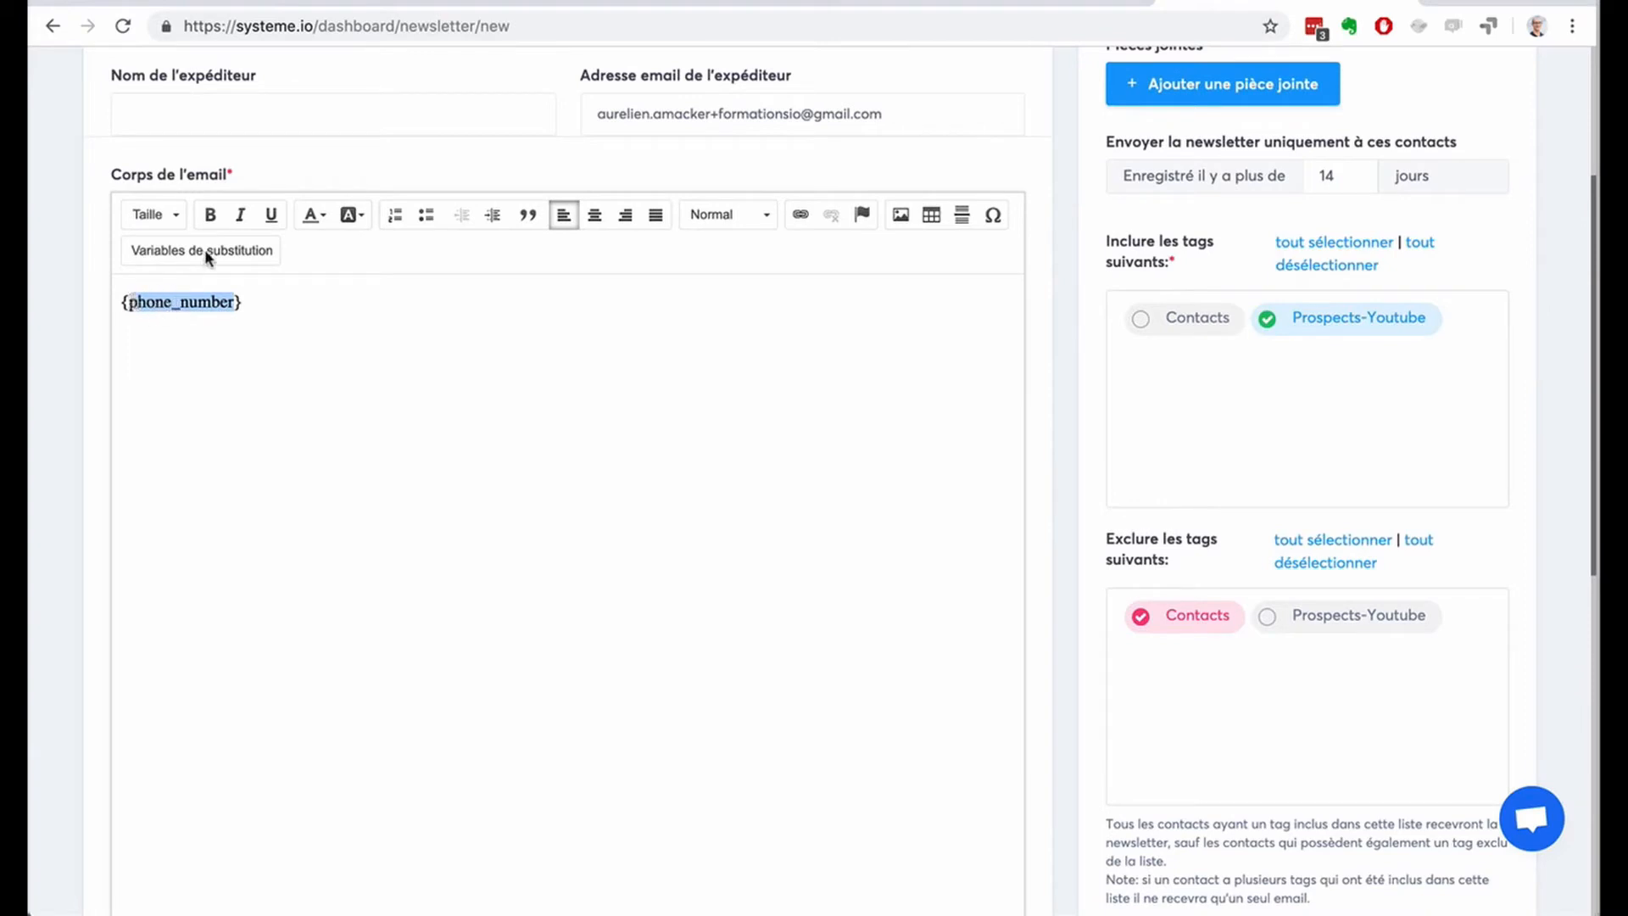
scroll(348, 369, up, 3)
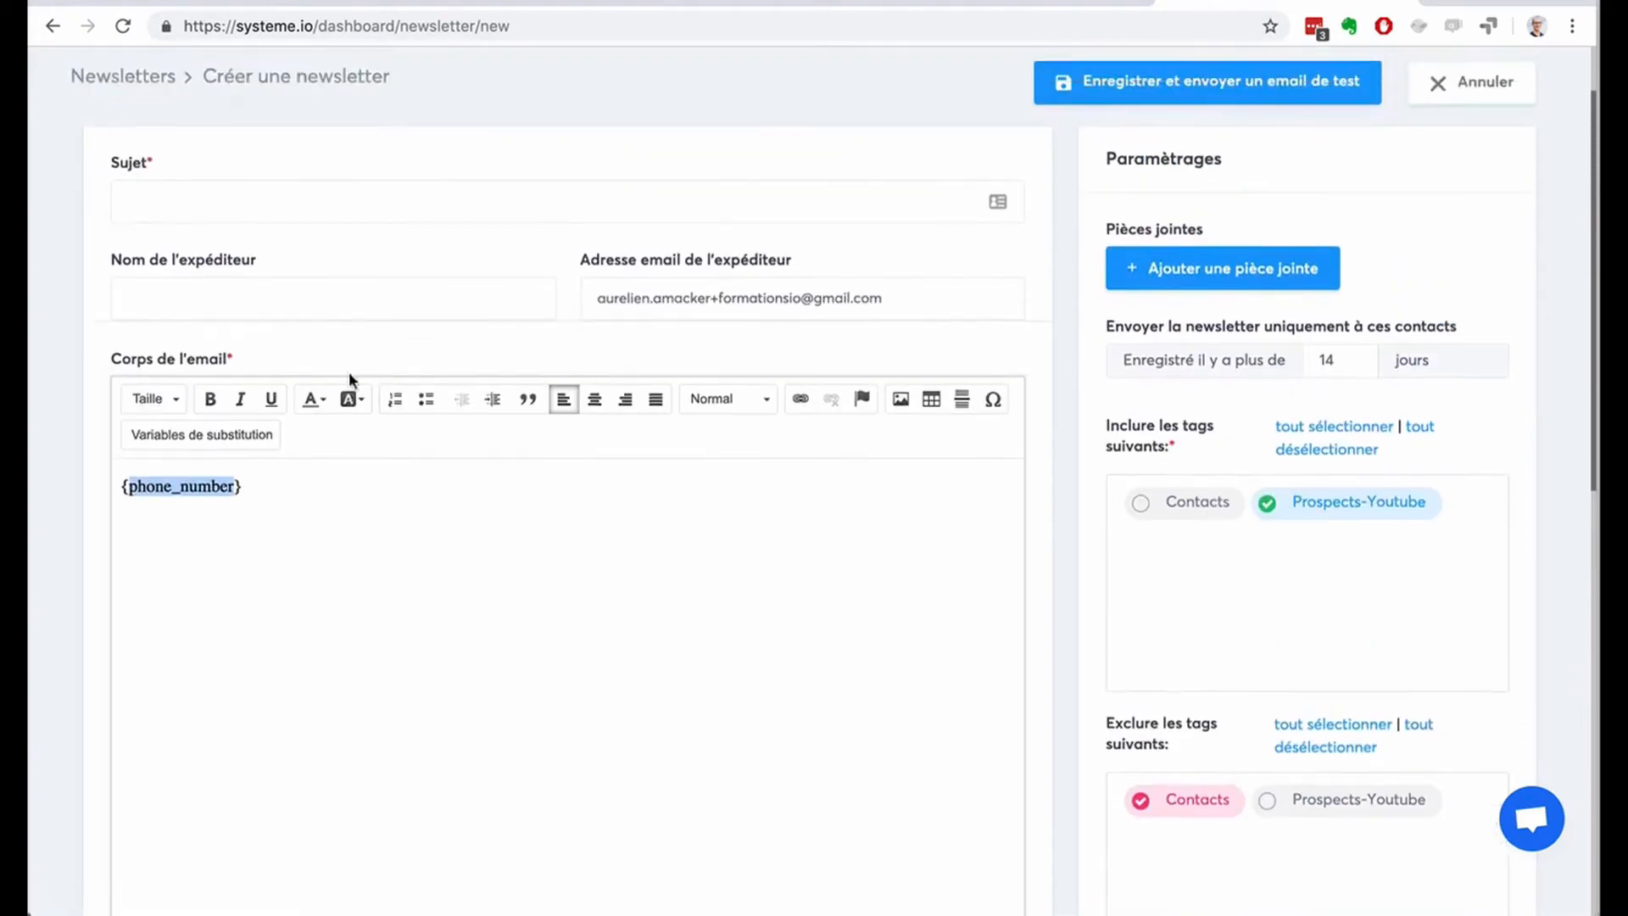
click(259, 483)
drag(282, 483, 96, 471)
scroll(147, 475, up, 2)
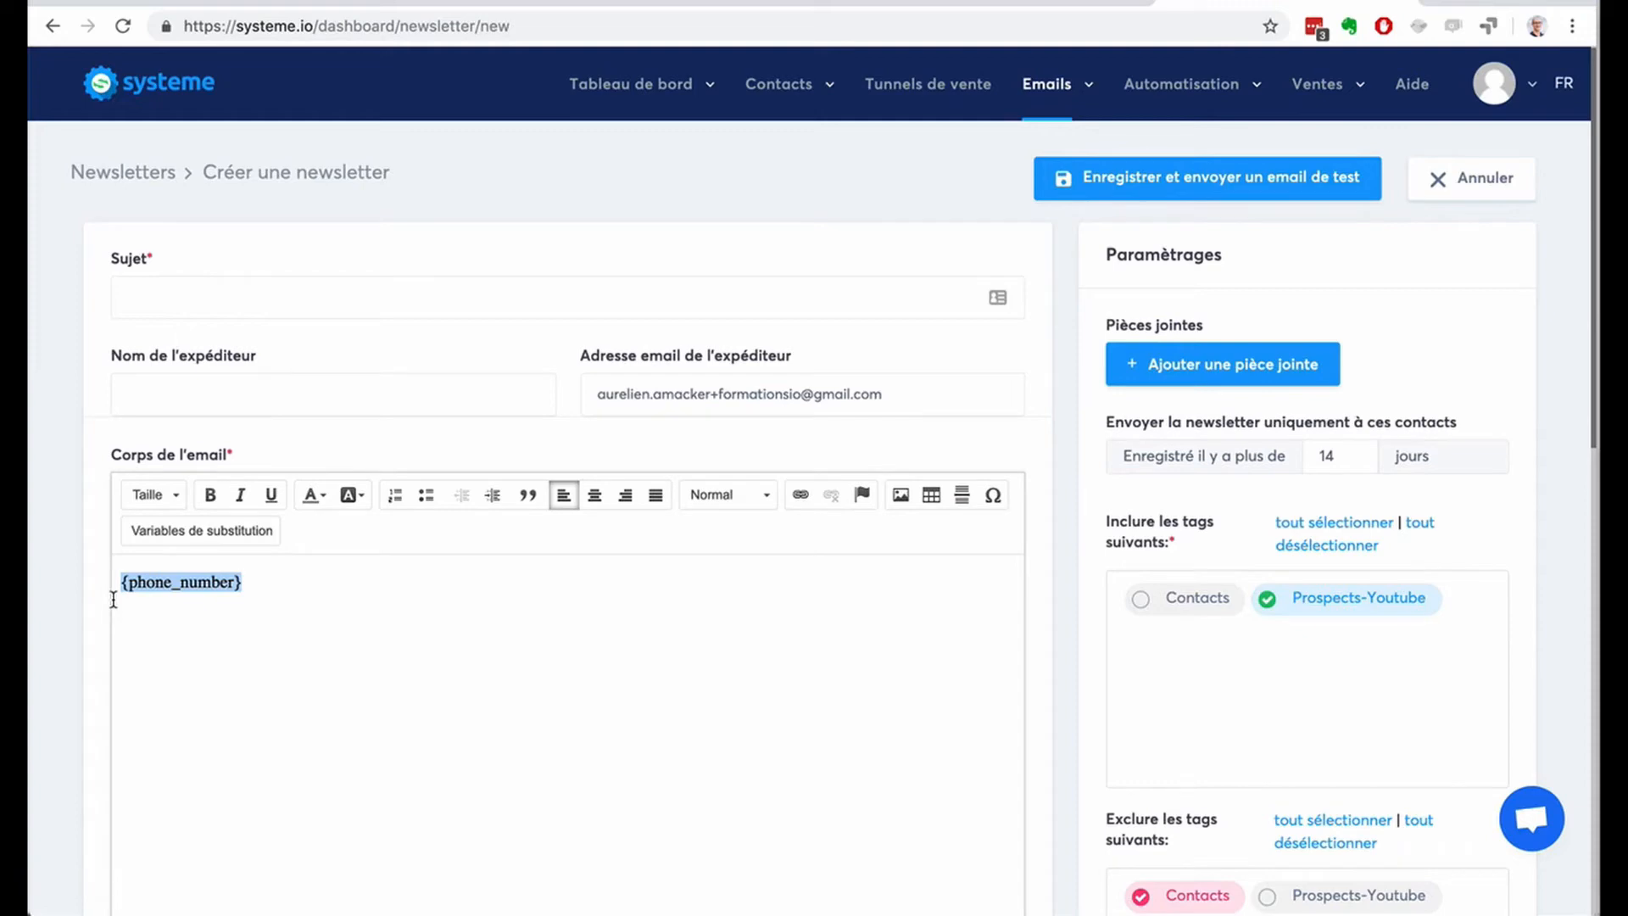
click(273, 584)
drag(273, 585, 120, 580)
click(412, 610)
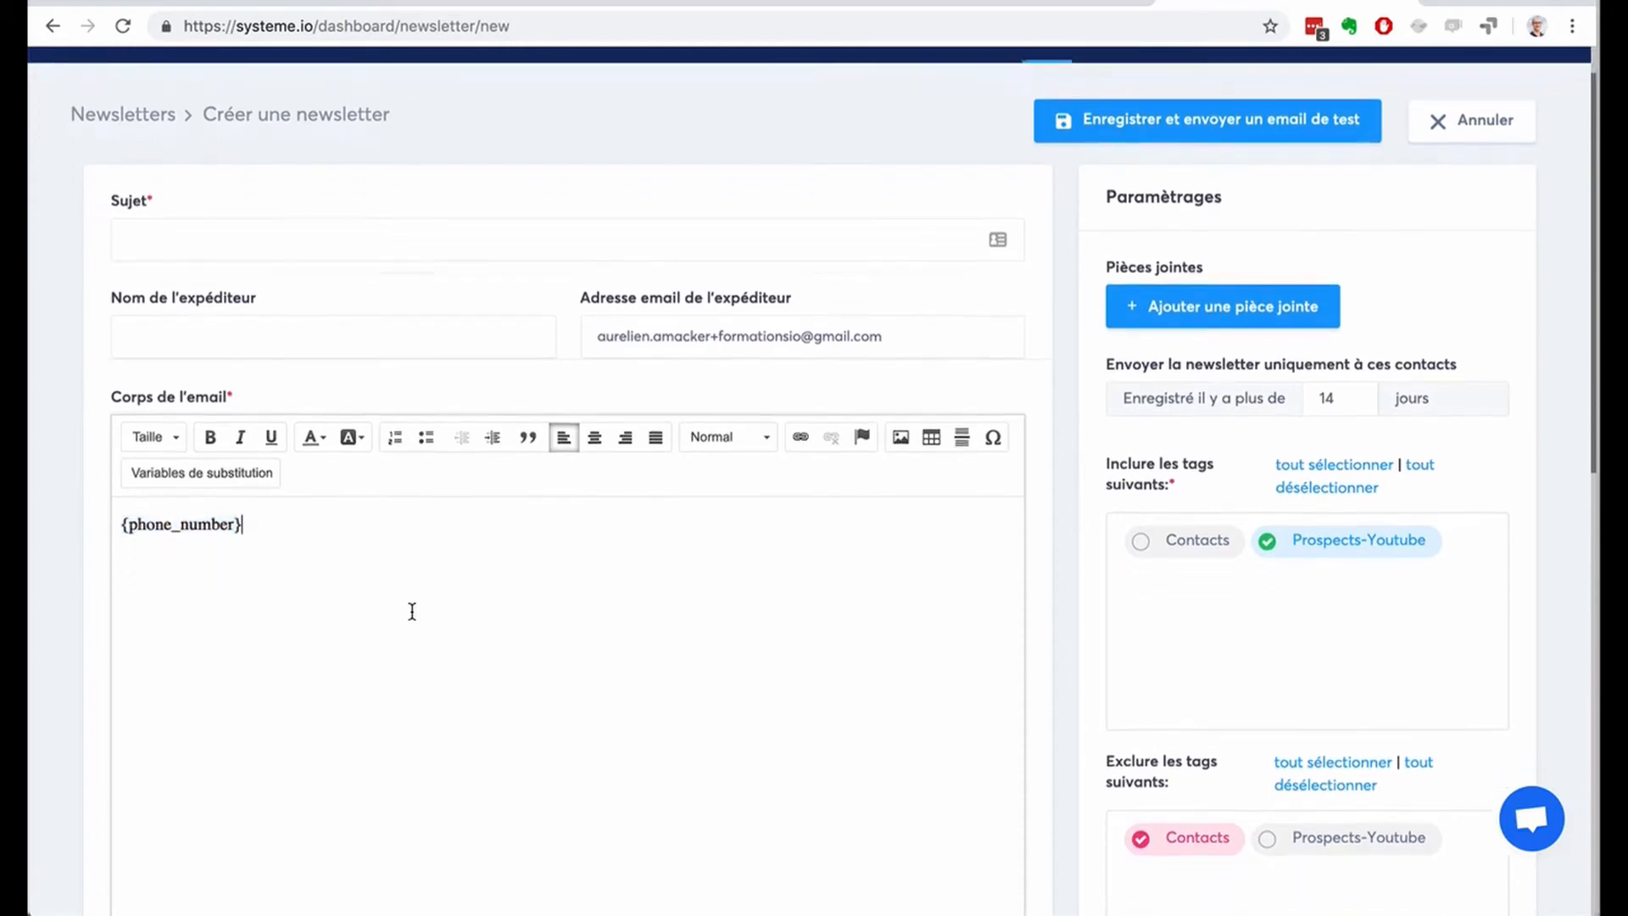
scroll(412, 611, down, 5)
scroll(411, 610, down, 2)
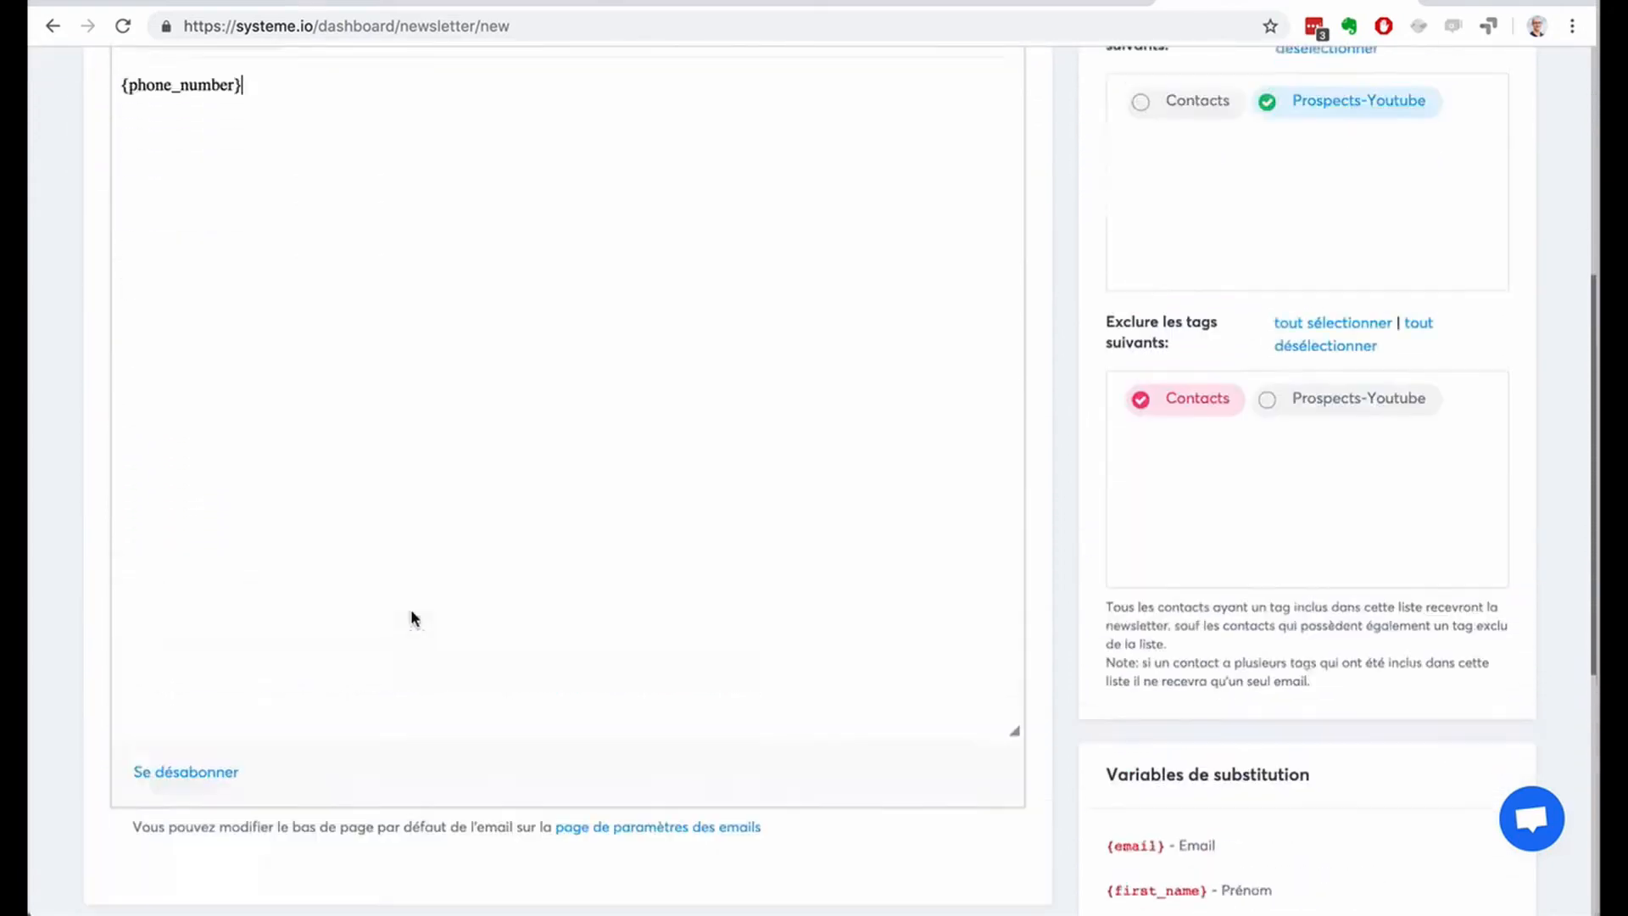
Set the newsletter's subject to "titre" and try to save it and send a test email.
scroll(414, 609, up, 7)
click(1156, 184)
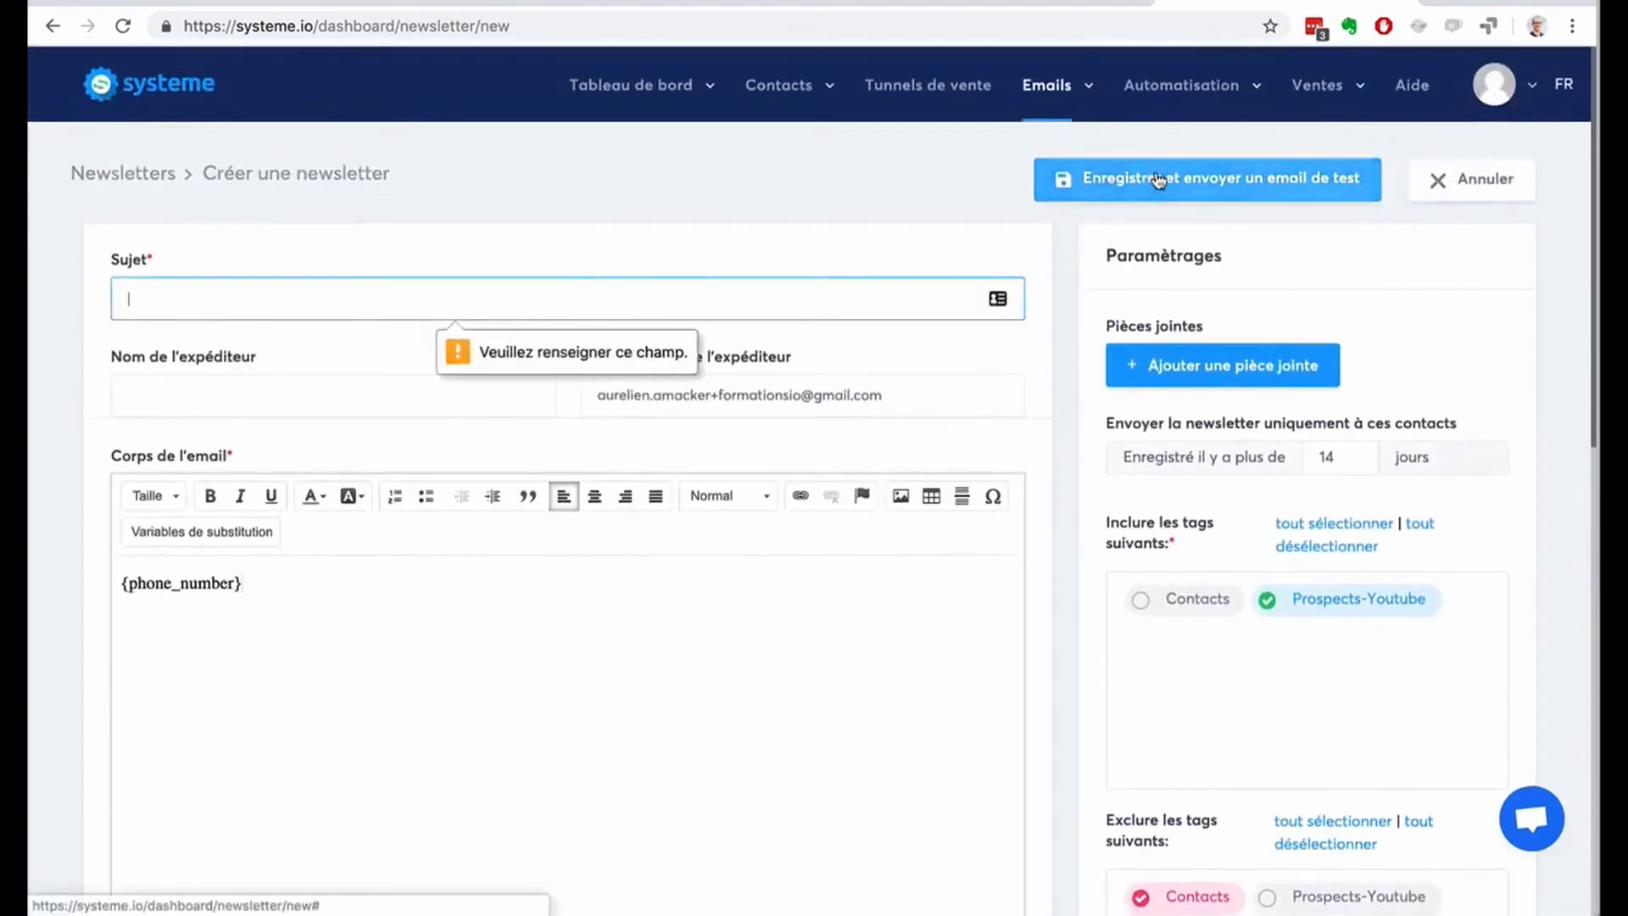
text(titre)
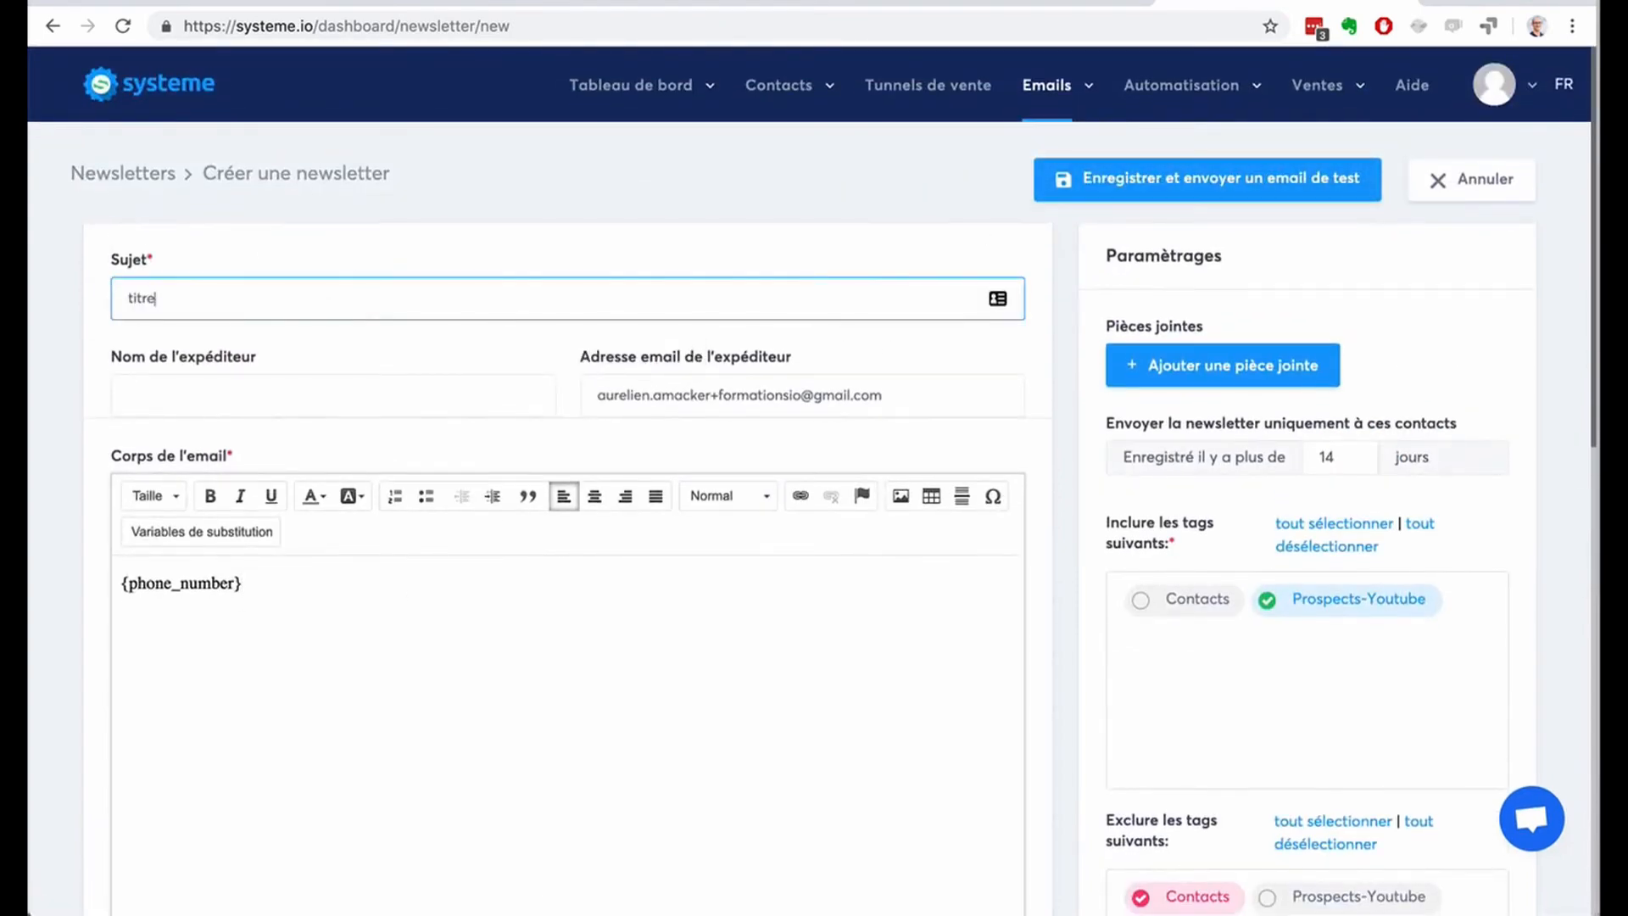
click(1176, 183)
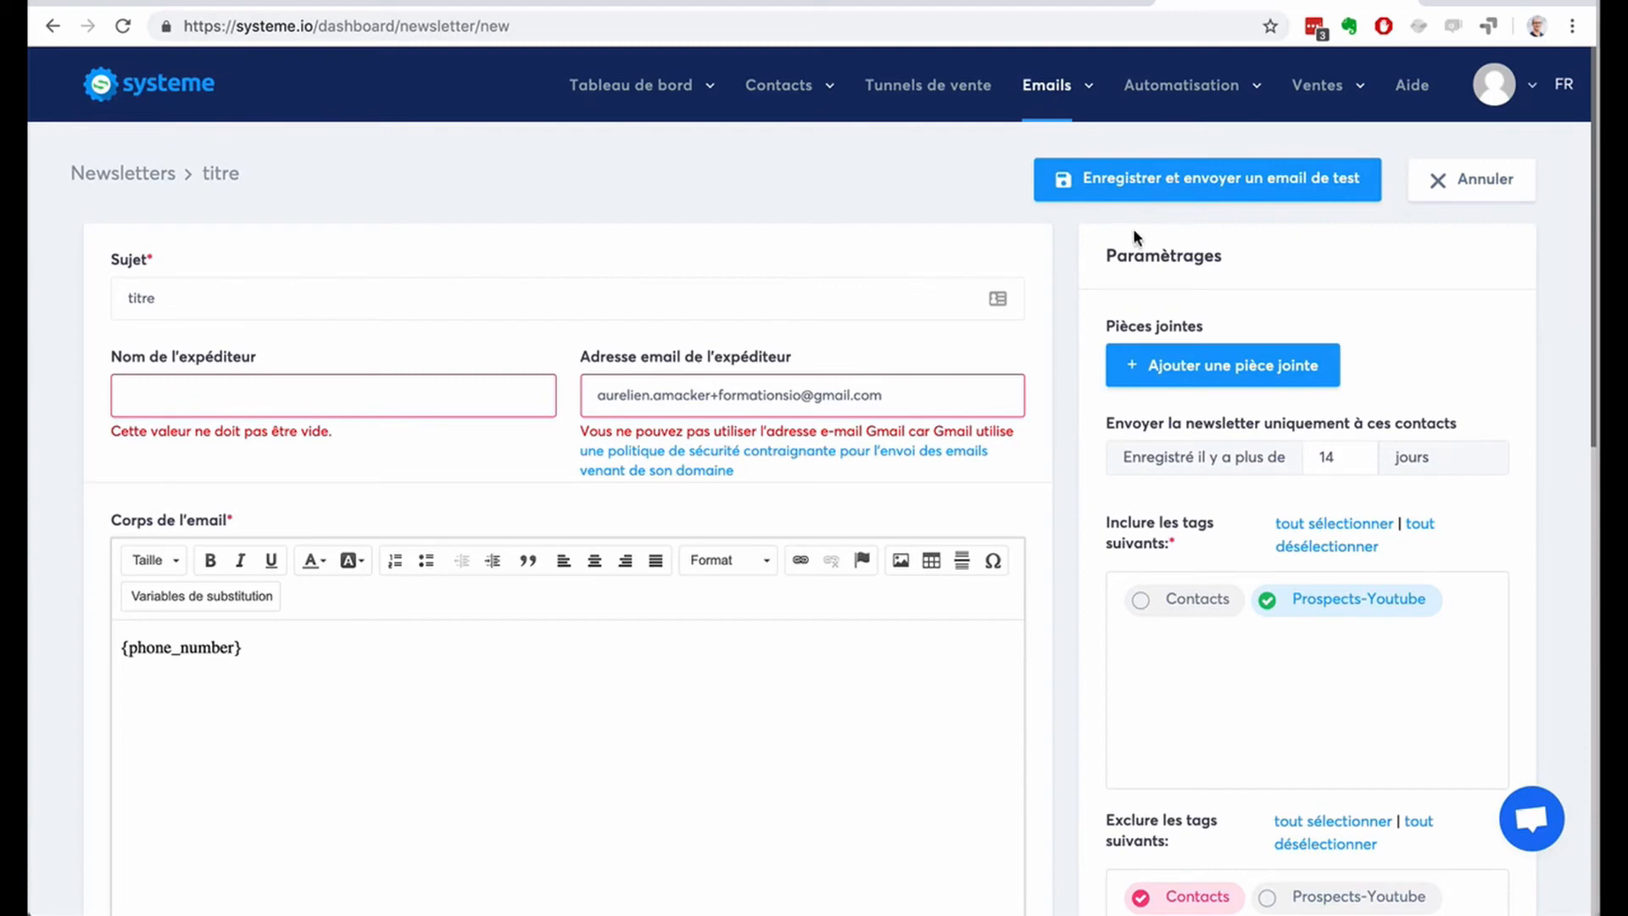
Go to the email campaigns list and start creating a new campaign.
mouse_move(1050, 103)
click(1039, 163)
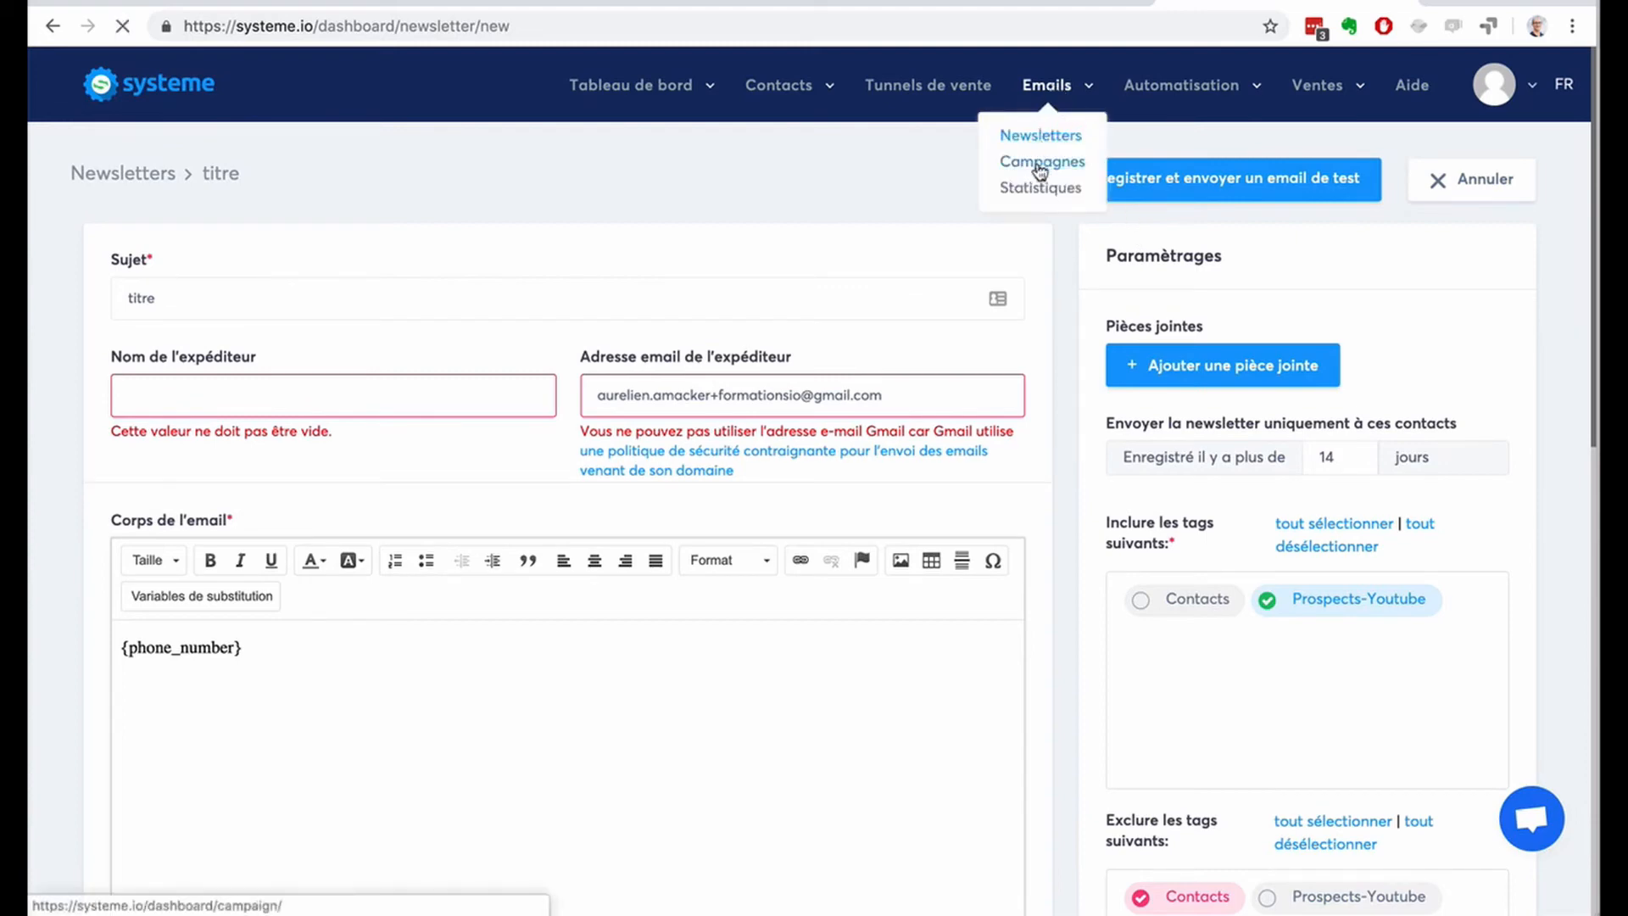
click(1514, 174)
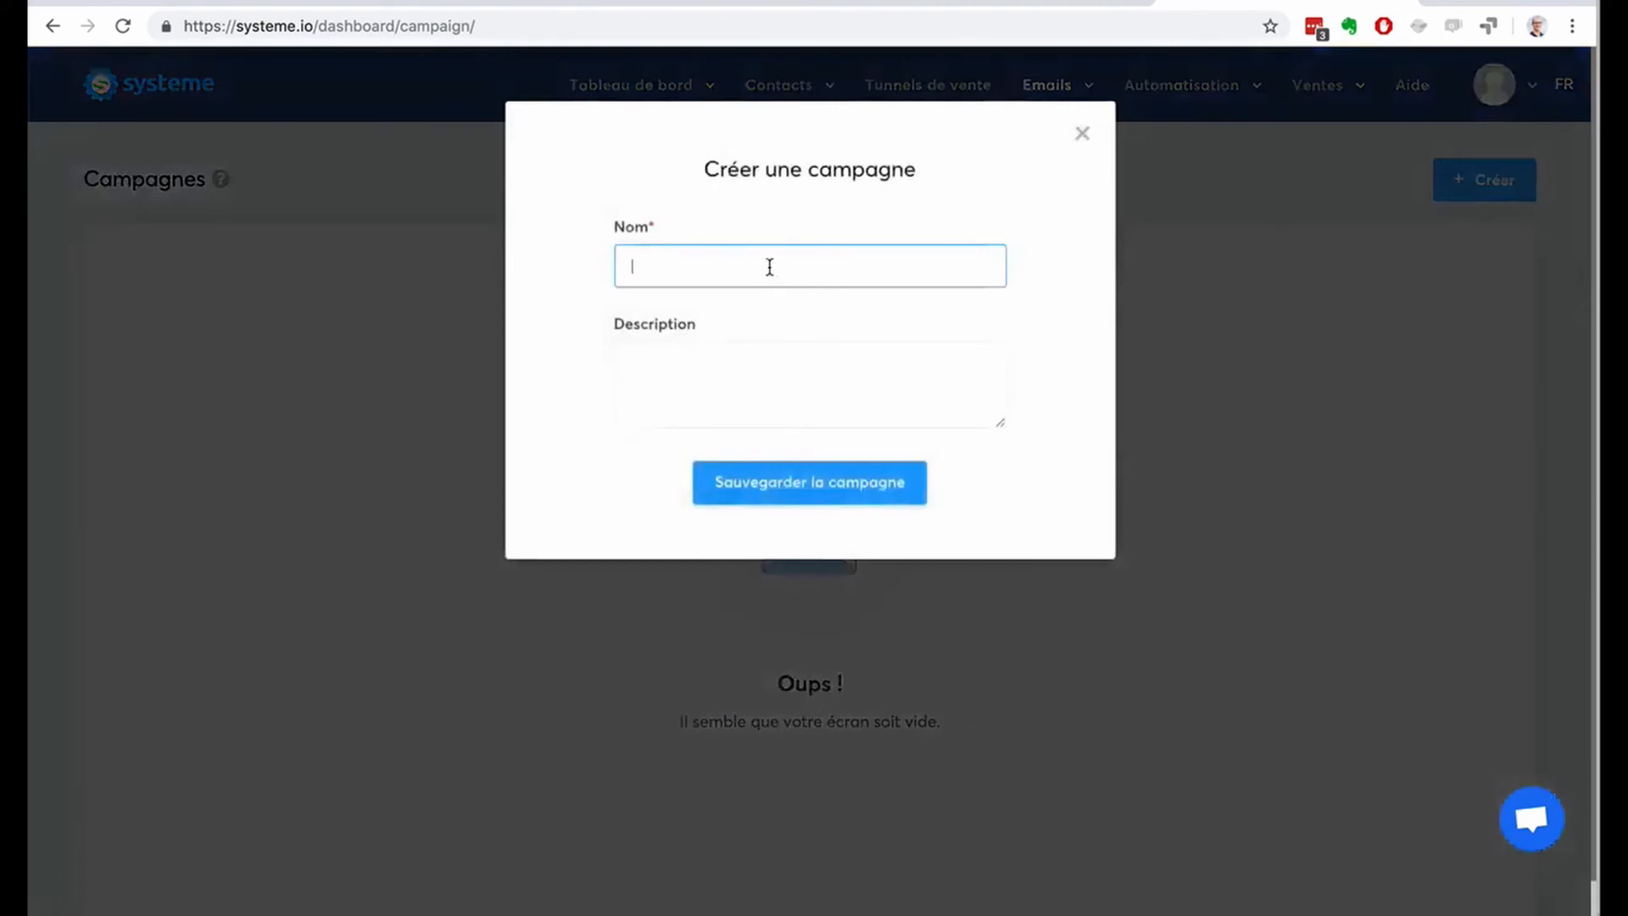
text(Campag)
key(BackSpace)
key(BackSpace)
key(BackSpace)
key(BackSpace)
key(BackSpace)
key(BackSpace)
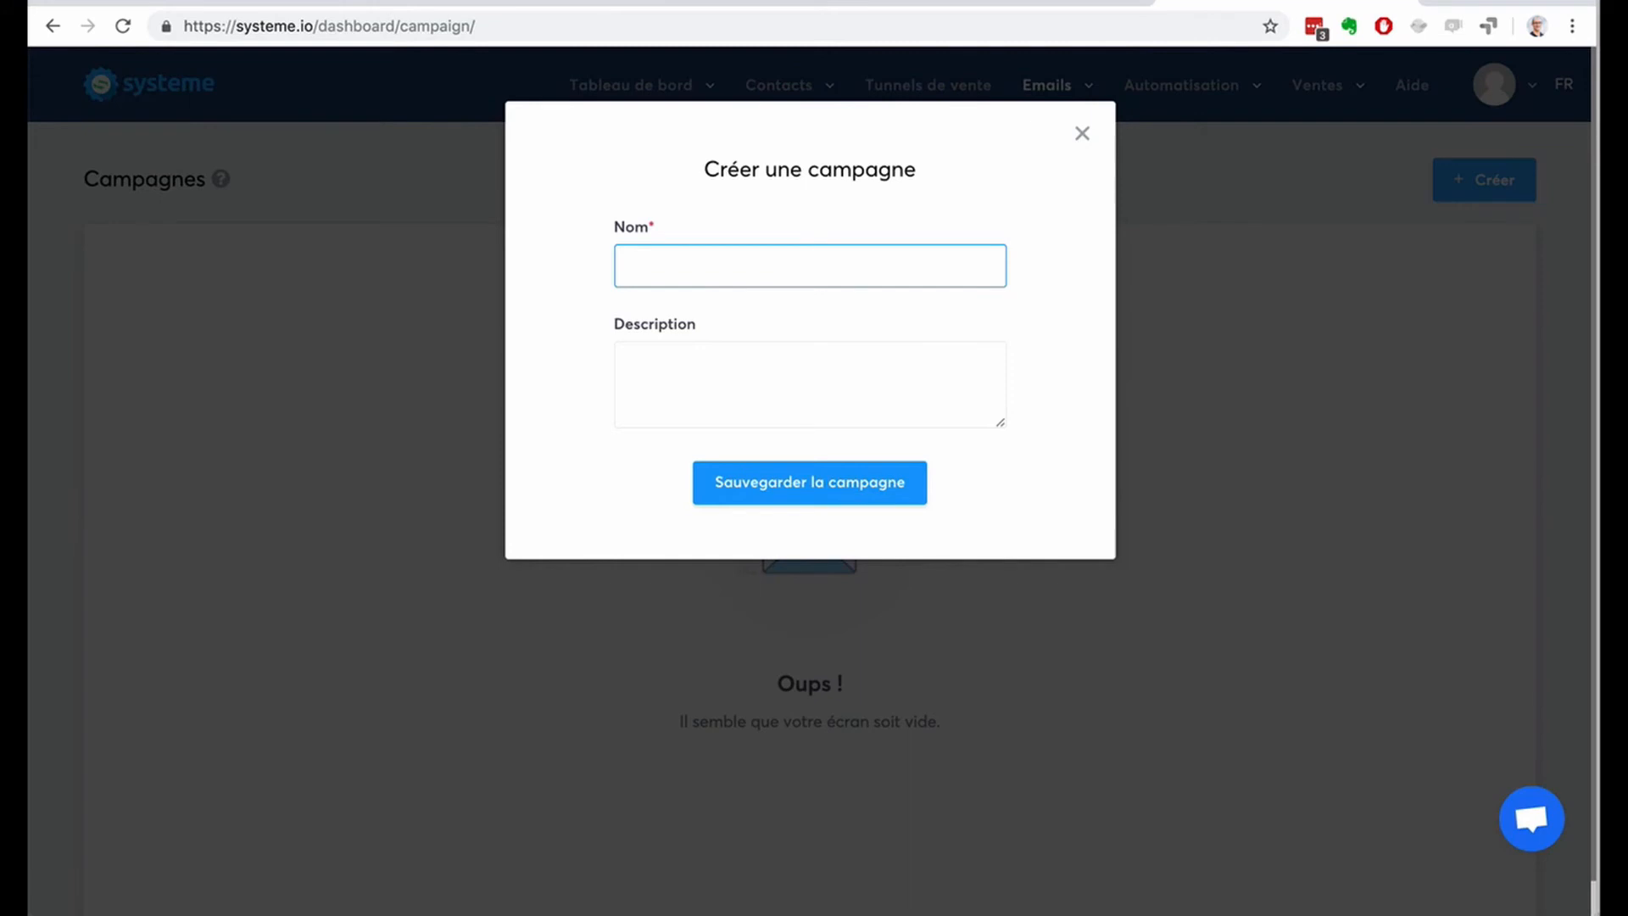
Name the campaign "7 conseils pour ...", reuse that text as its description and save the campaign.
text(7 conseils pour ...)
drag(743, 268, 588, 258)
key(ctrl+c)
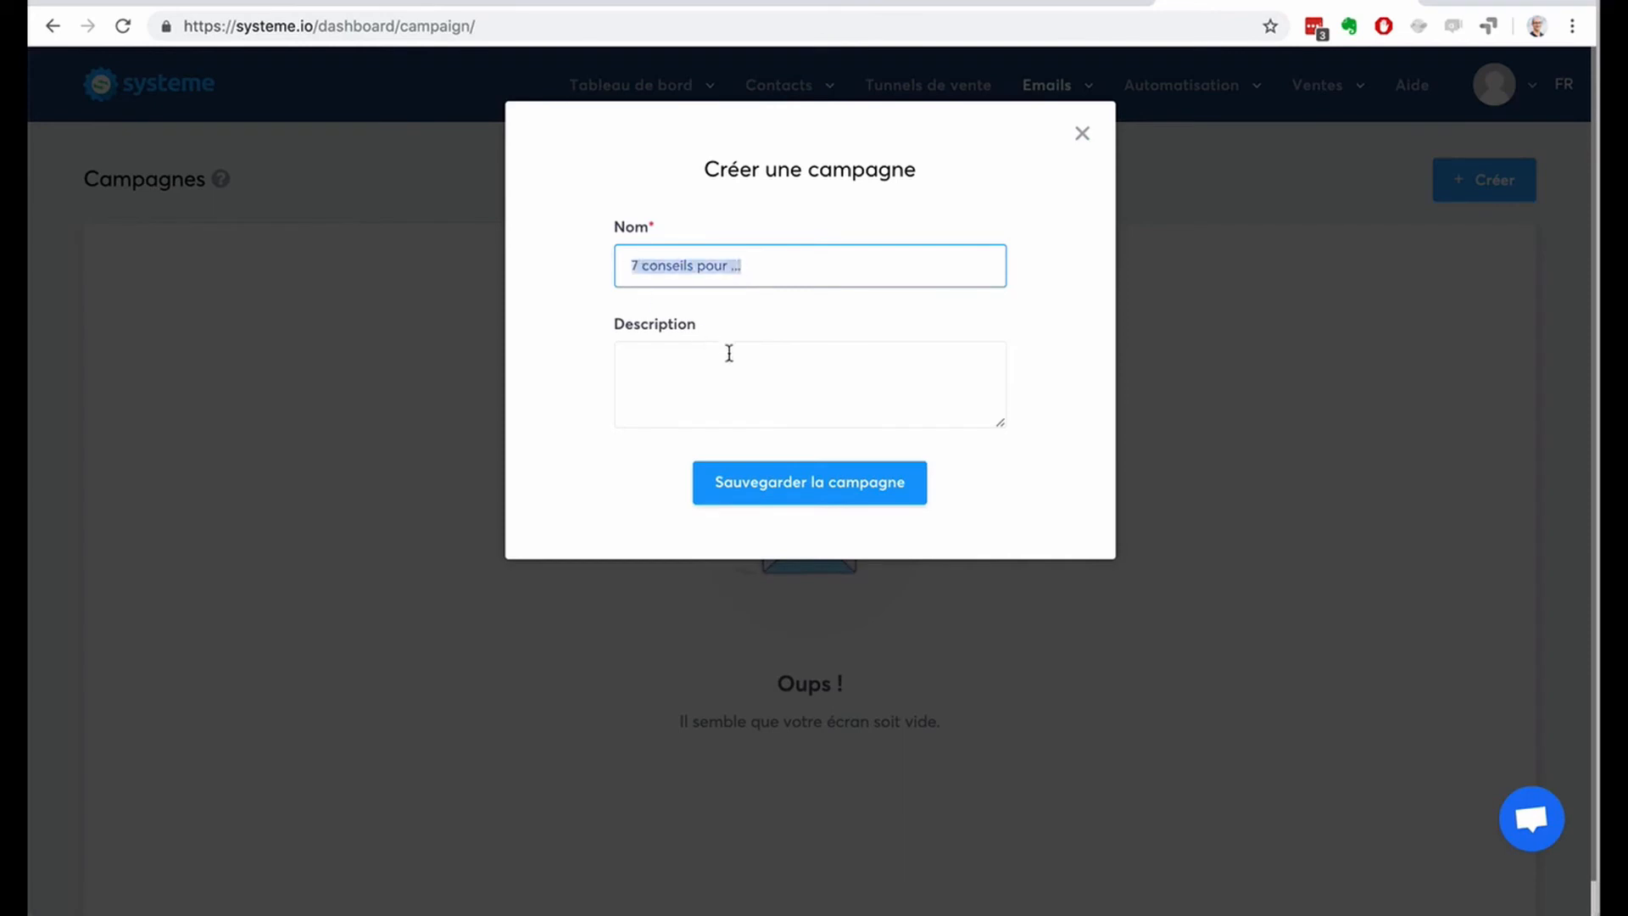
click(726, 352)
key(ctrl+v)
click(805, 481)
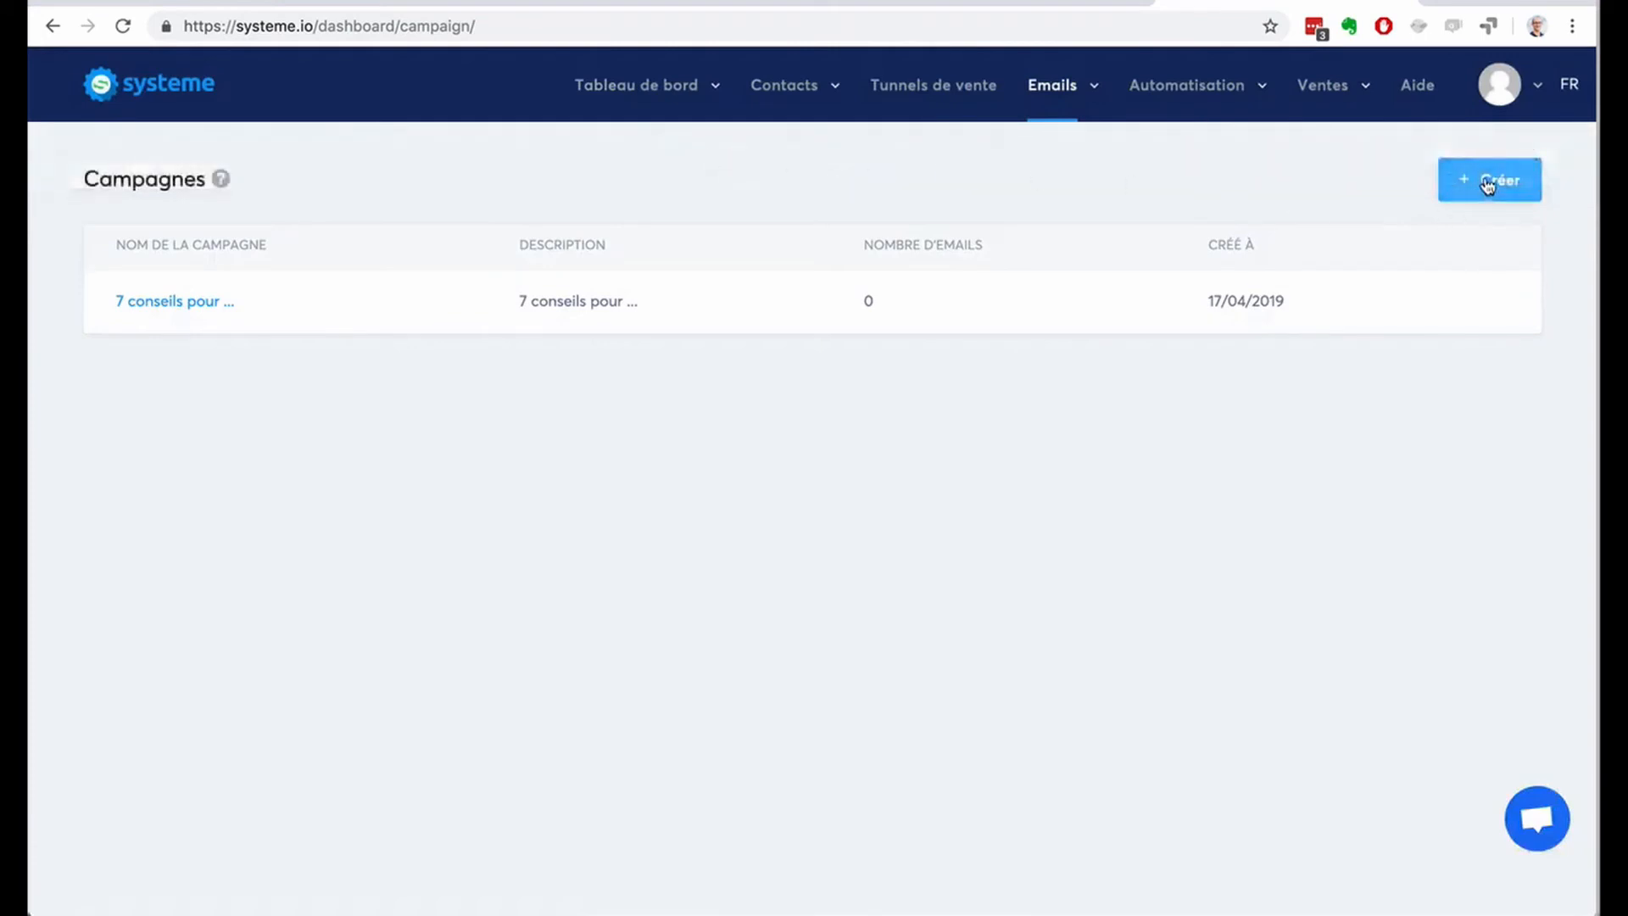
Open the "7 conseils pour ..." campaign, examine a new step's subject, delay and placement fields, and cancel the step.
click(197, 308)
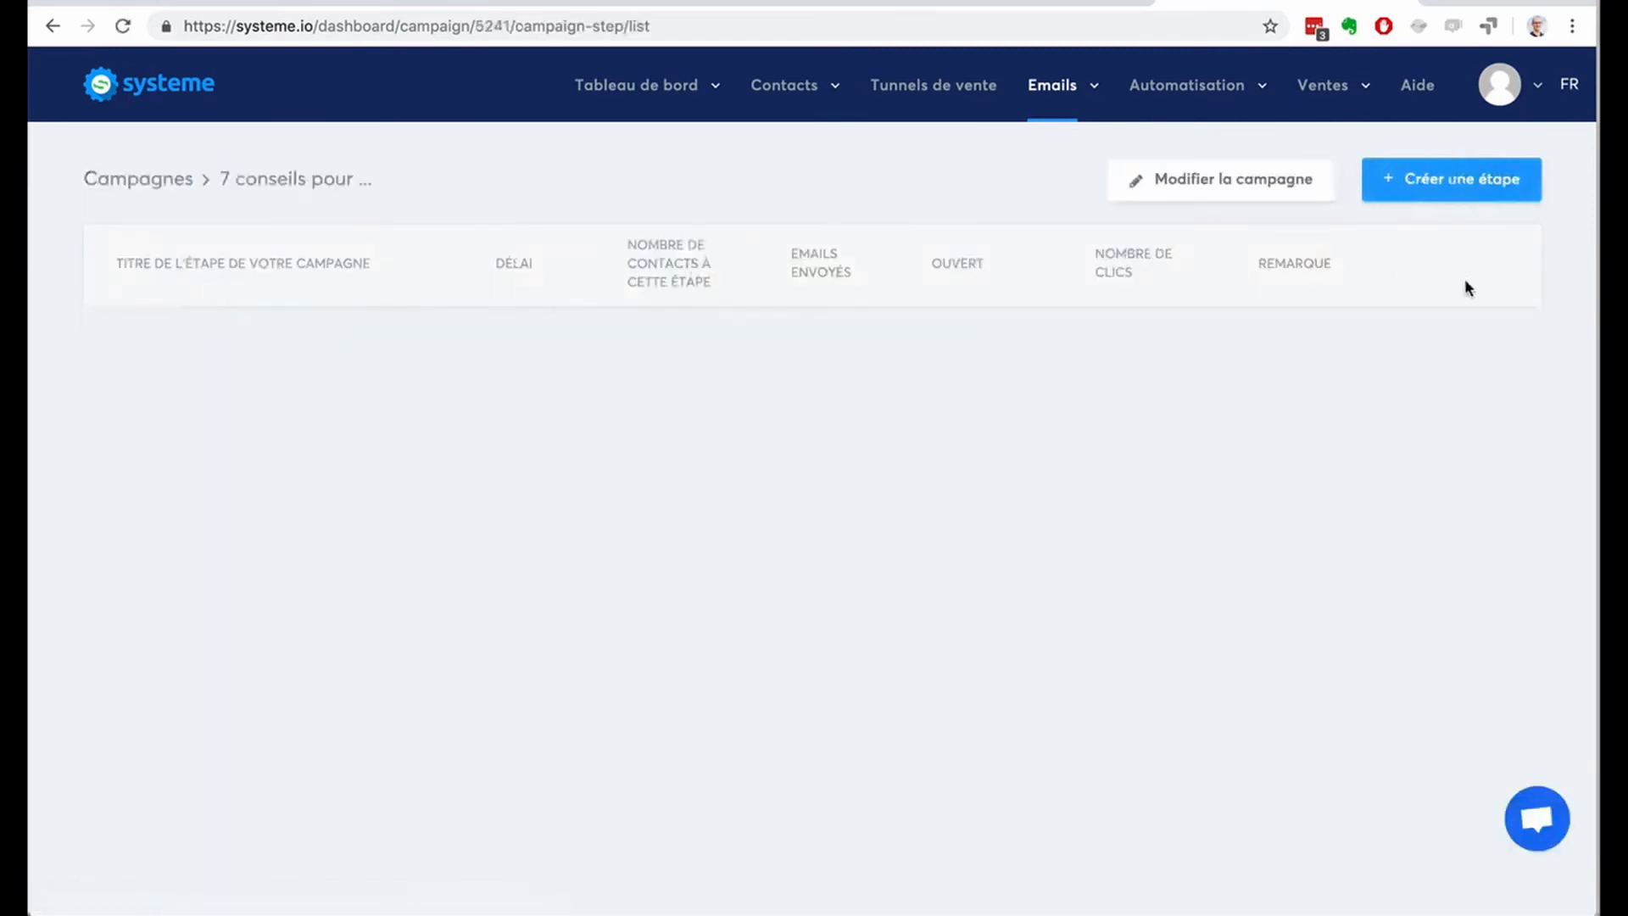
click(1417, 178)
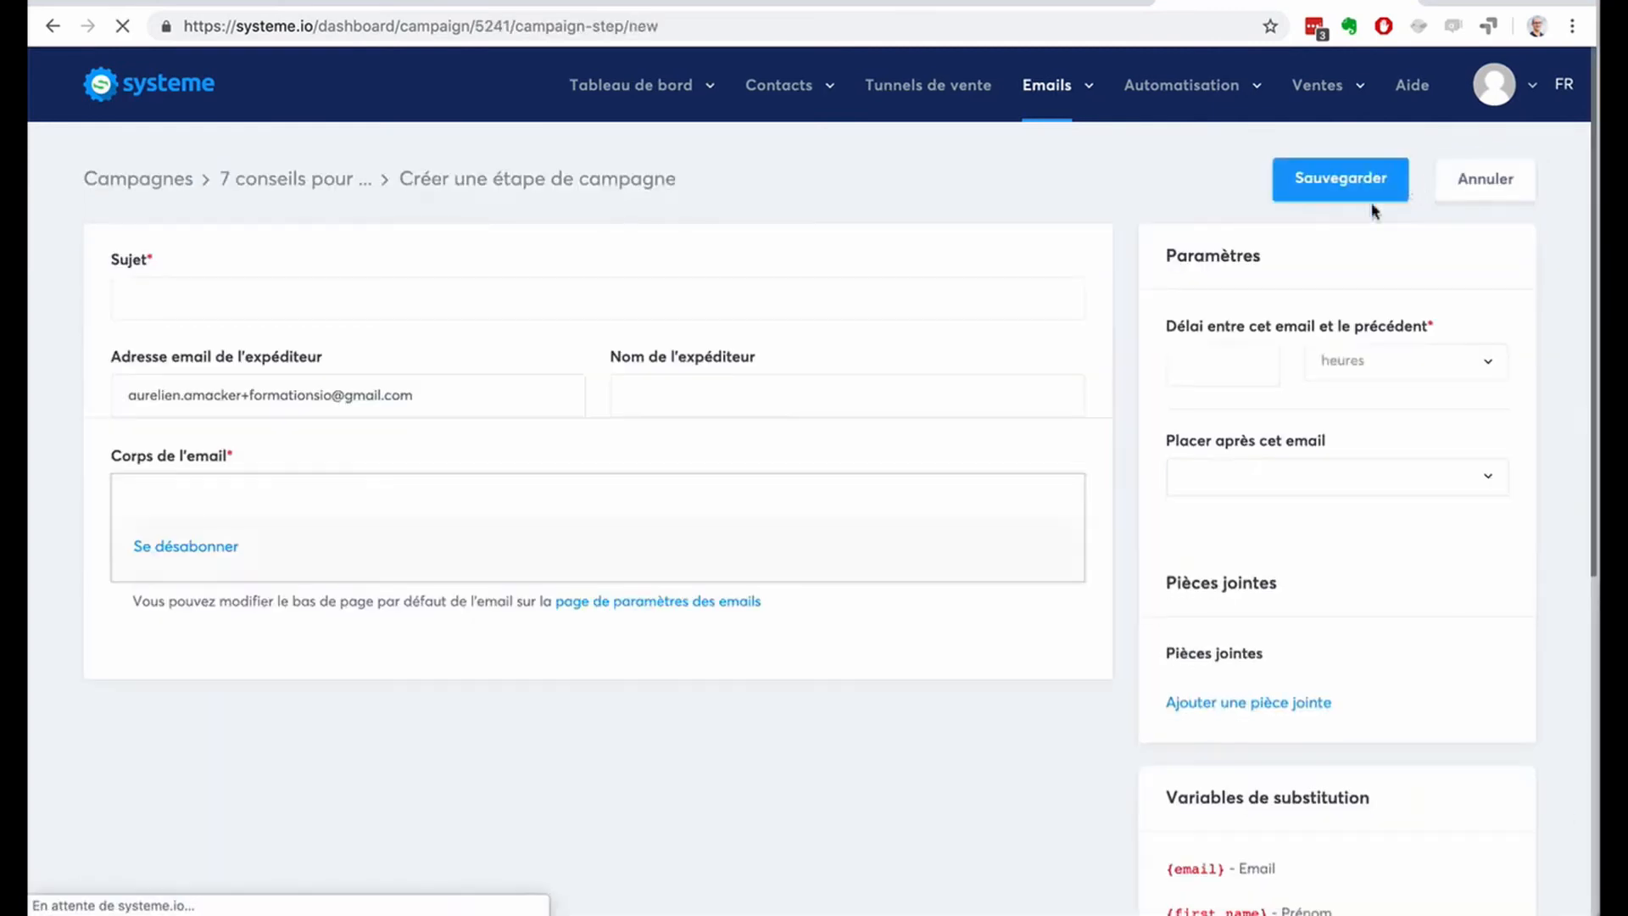
click(288, 300)
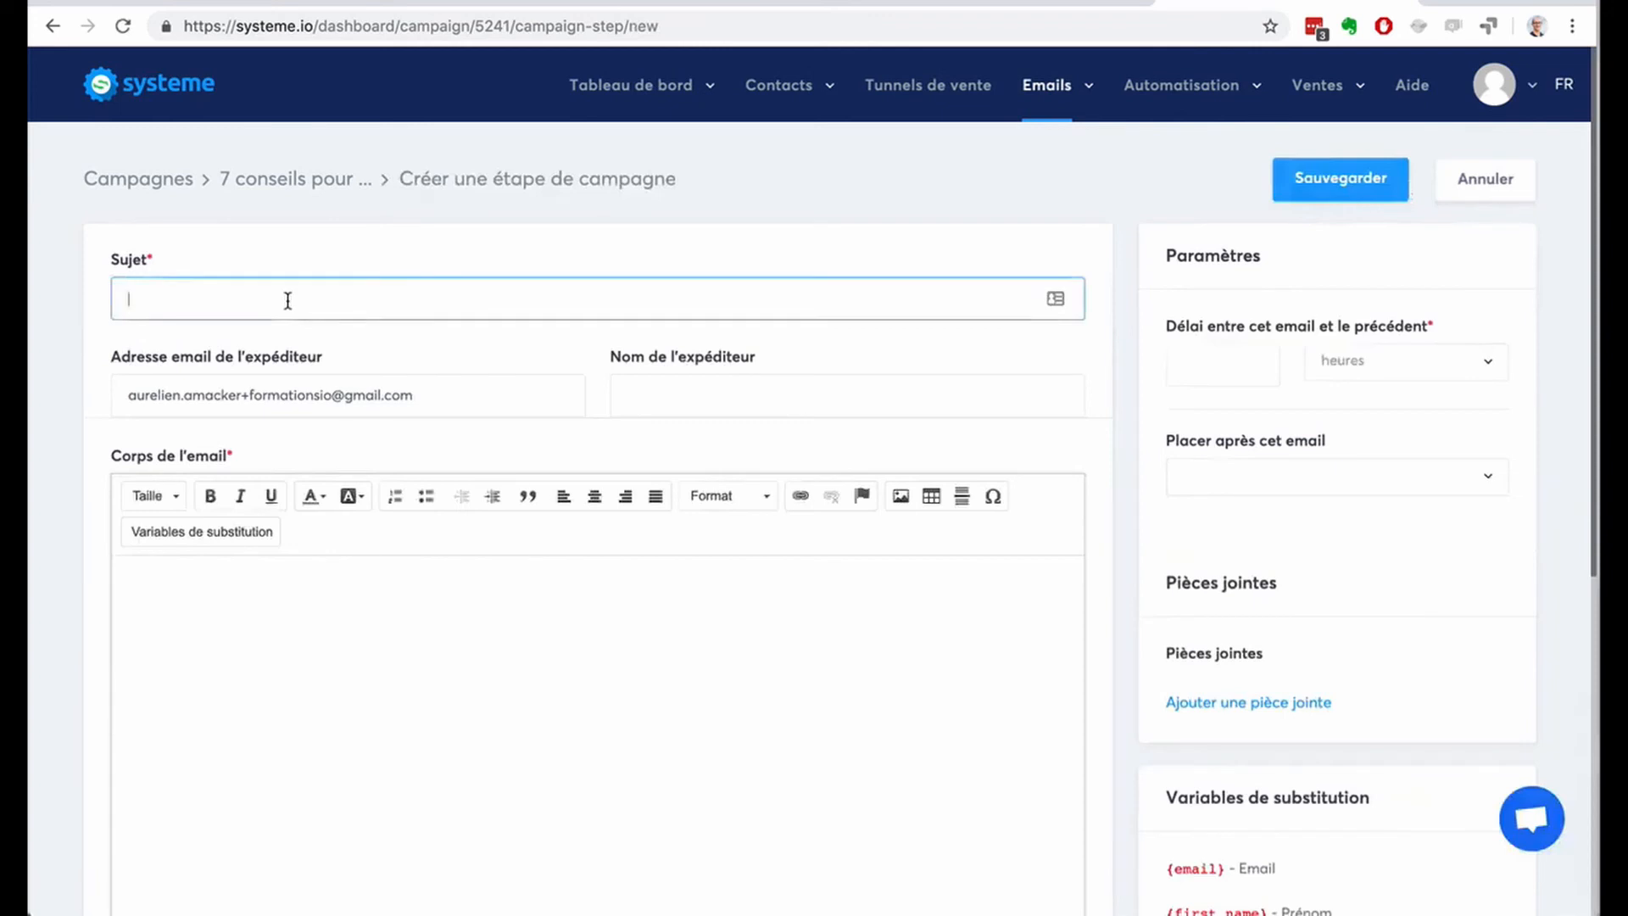
click(1239, 359)
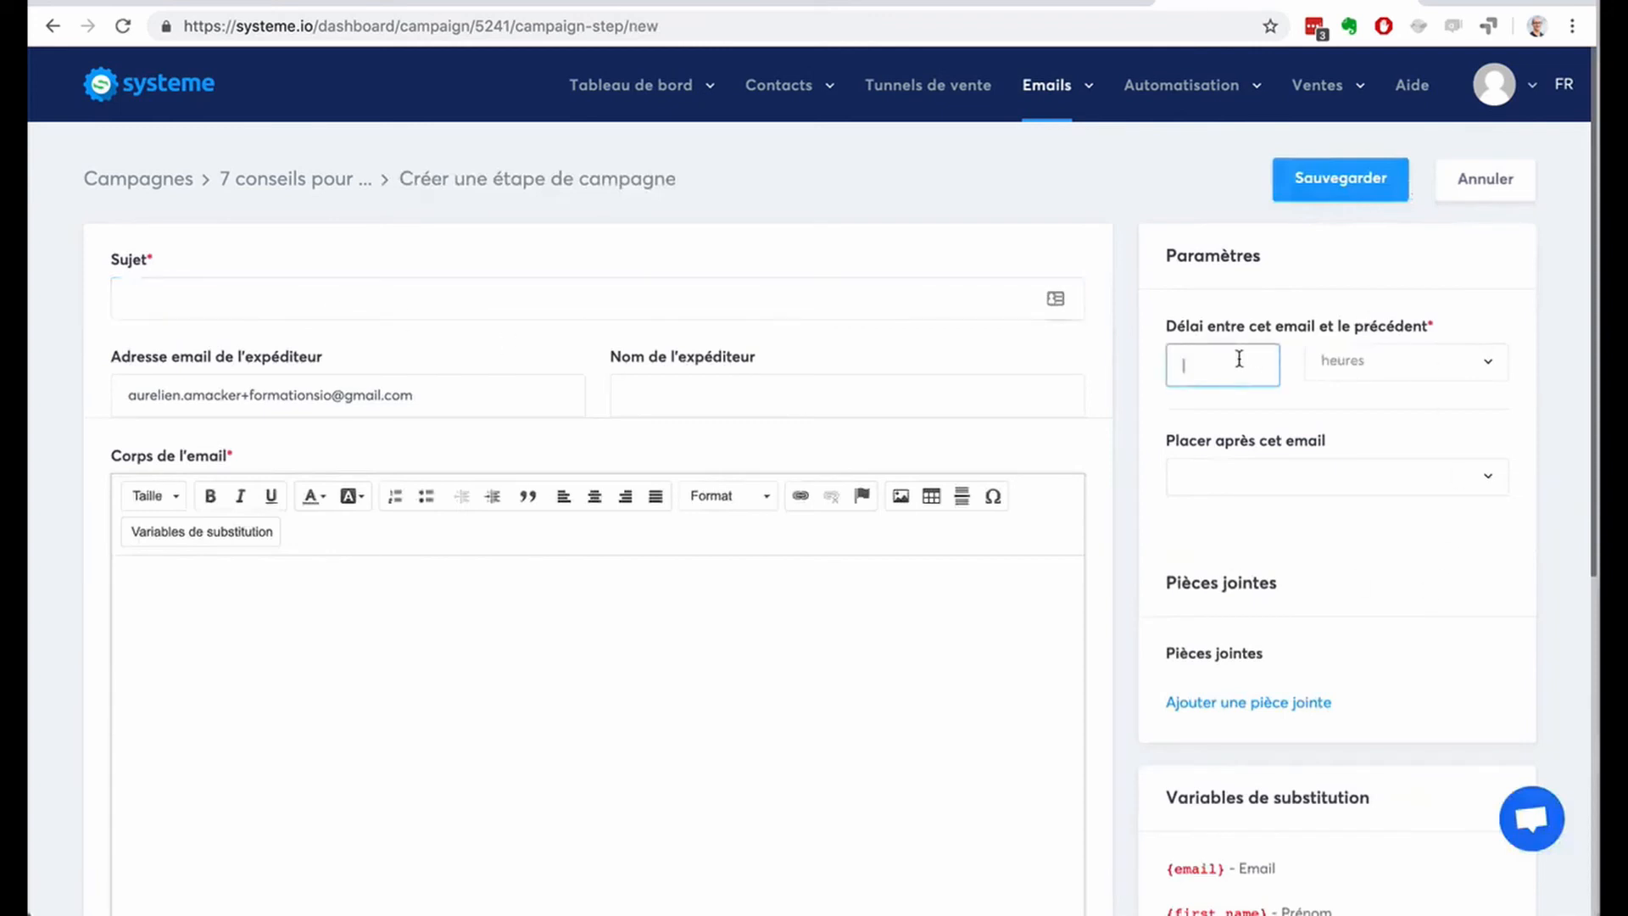
click(1331, 477)
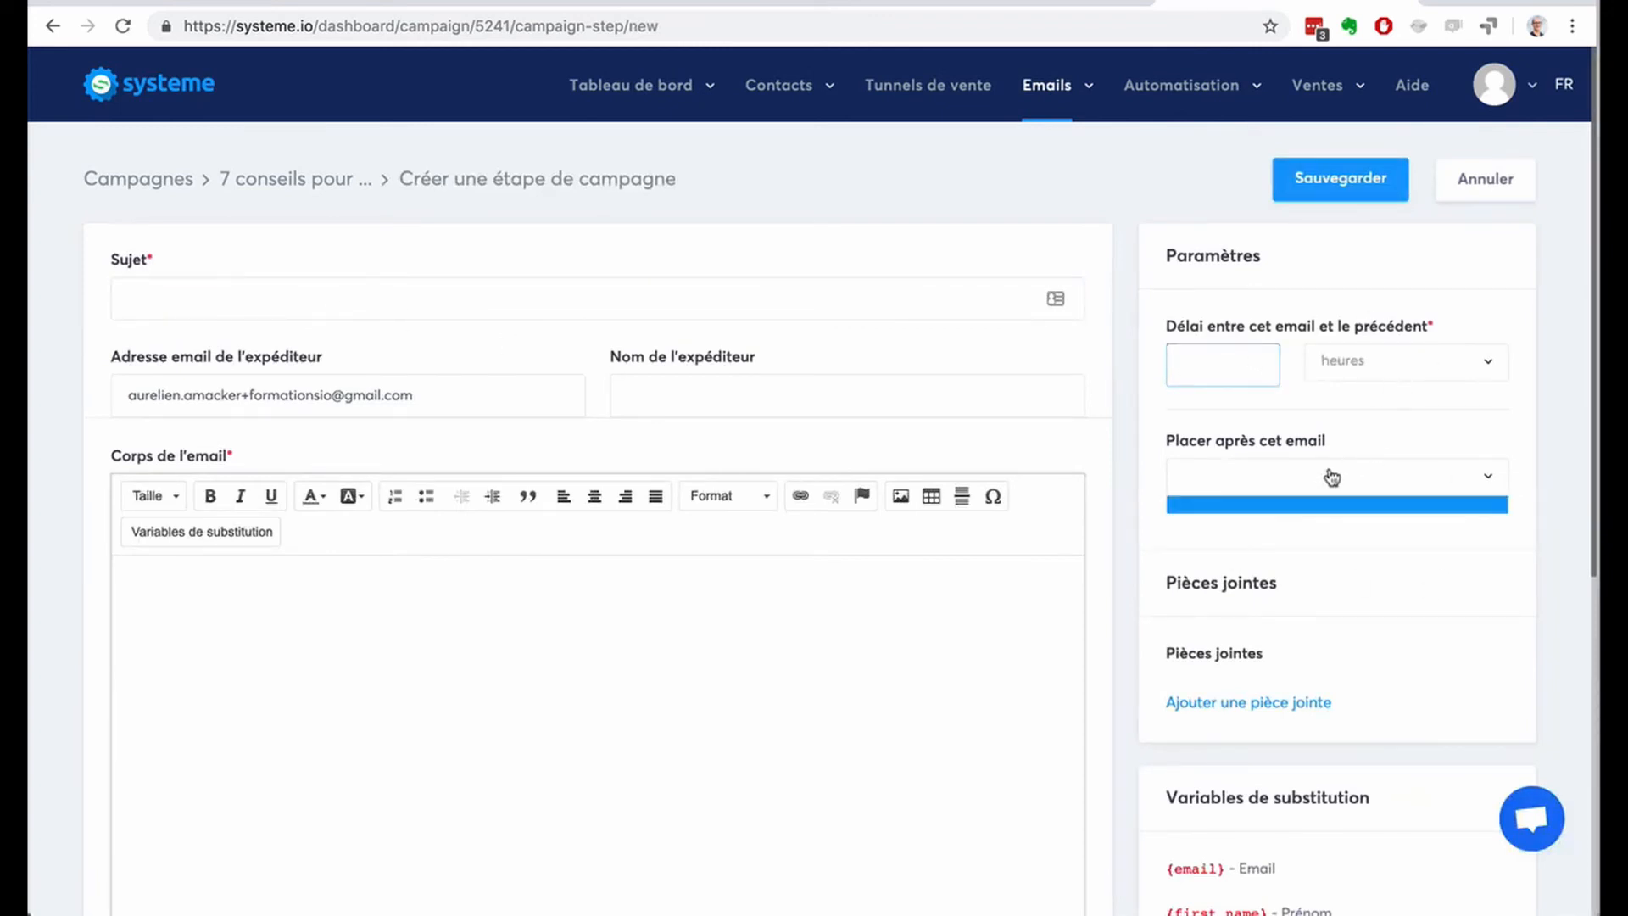
click(1331, 478)
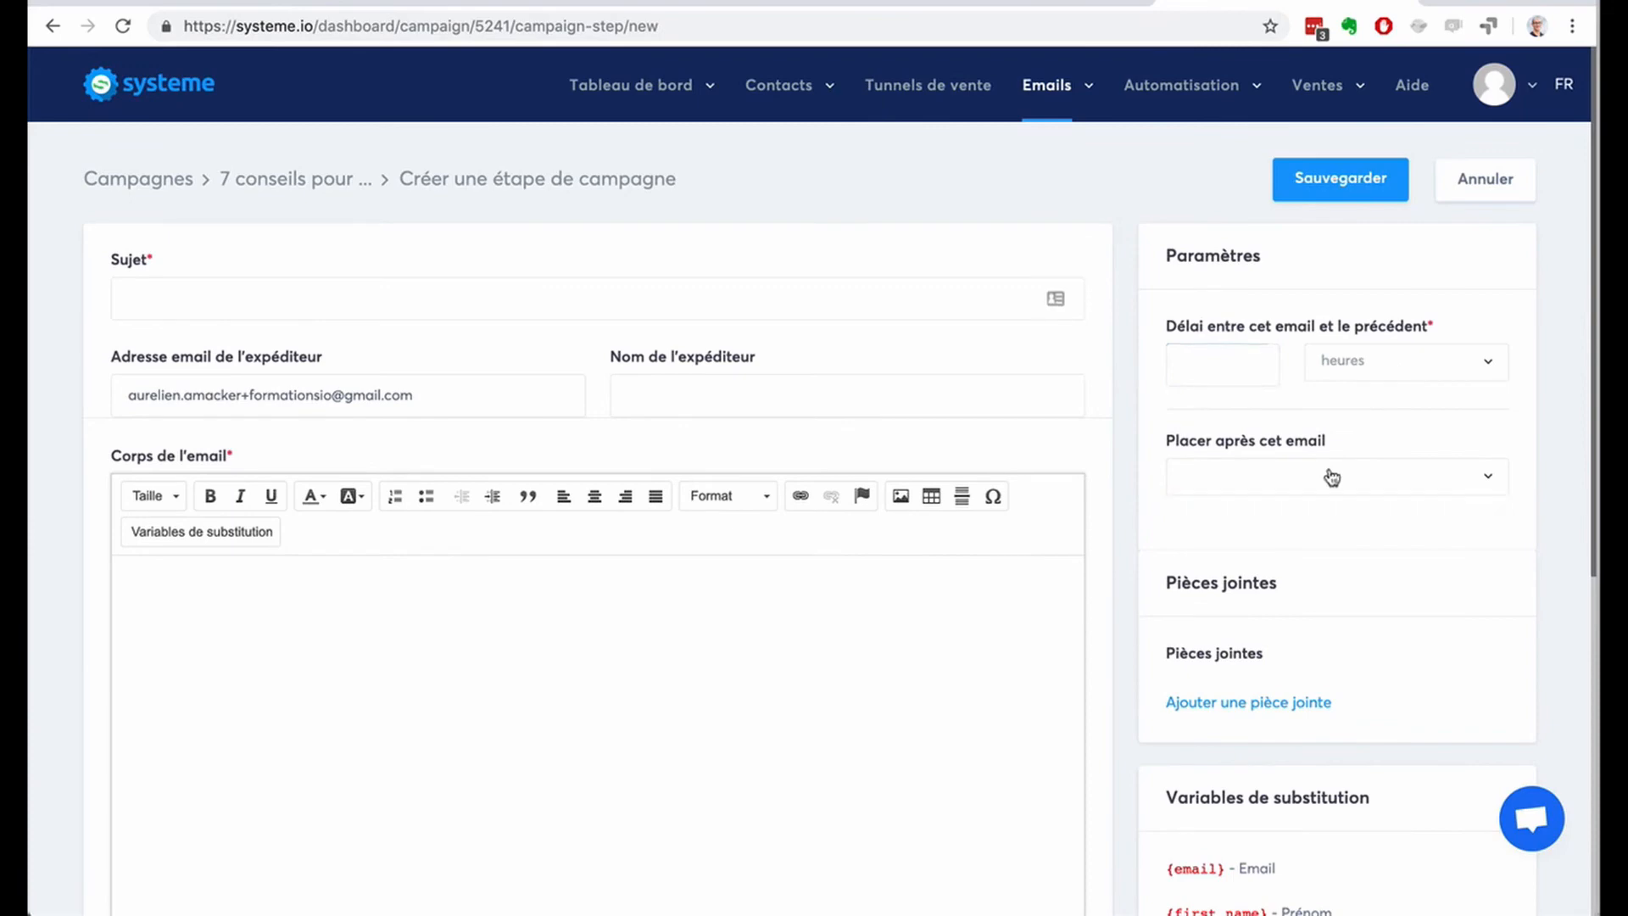
click(1337, 180)
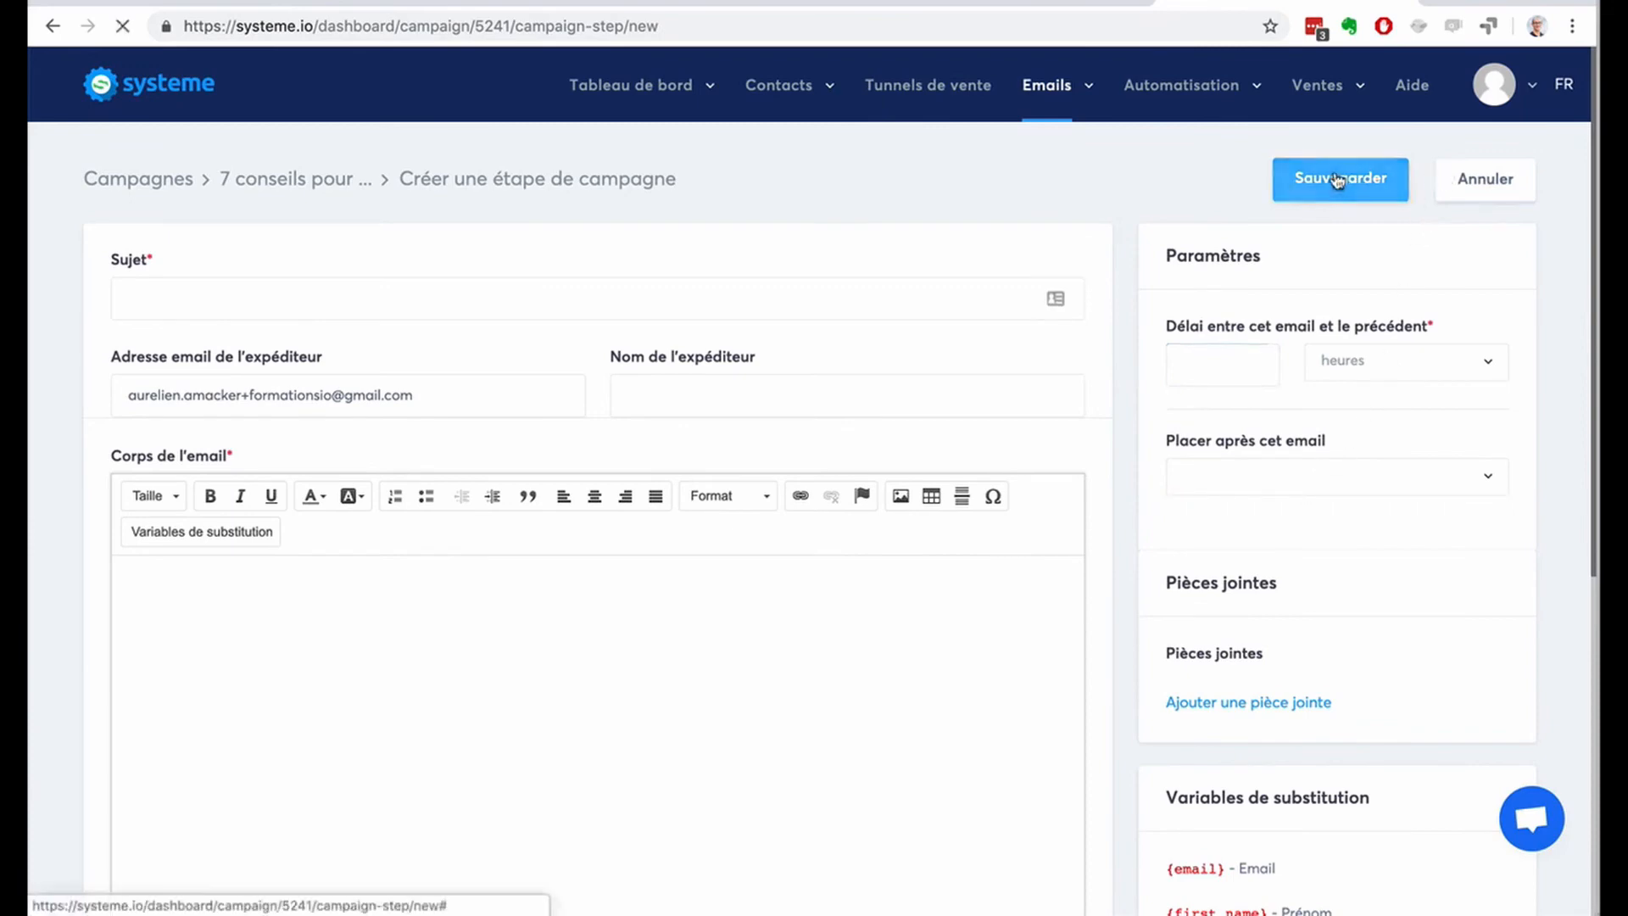
click(1475, 179)
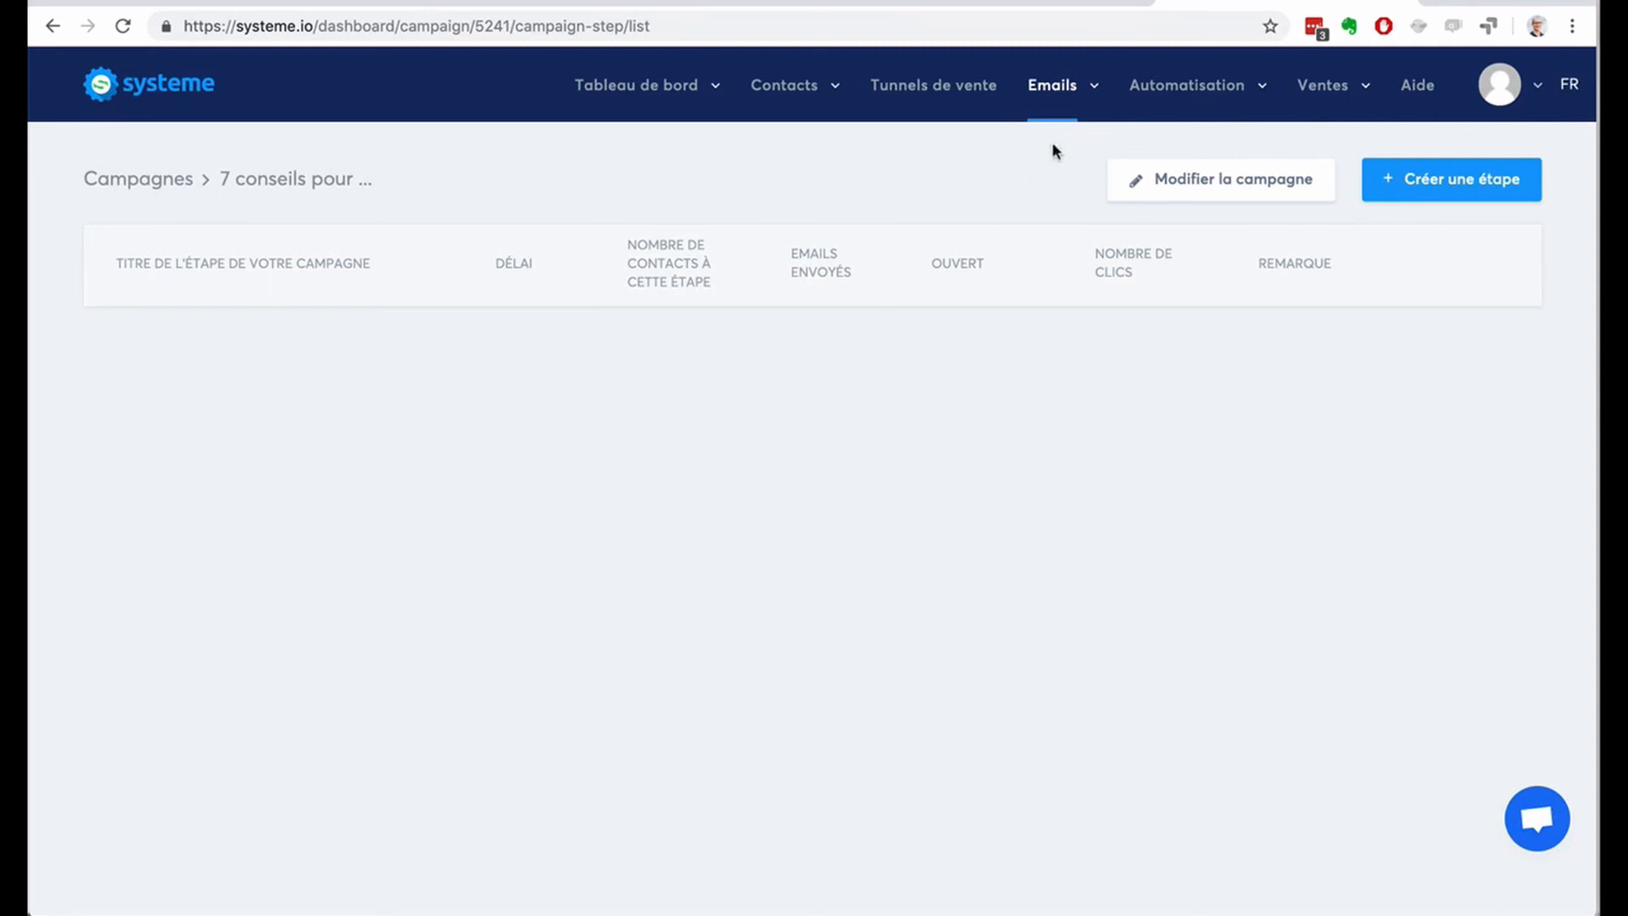
Go to the list of newsletters.
mouse_move(1067, 91)
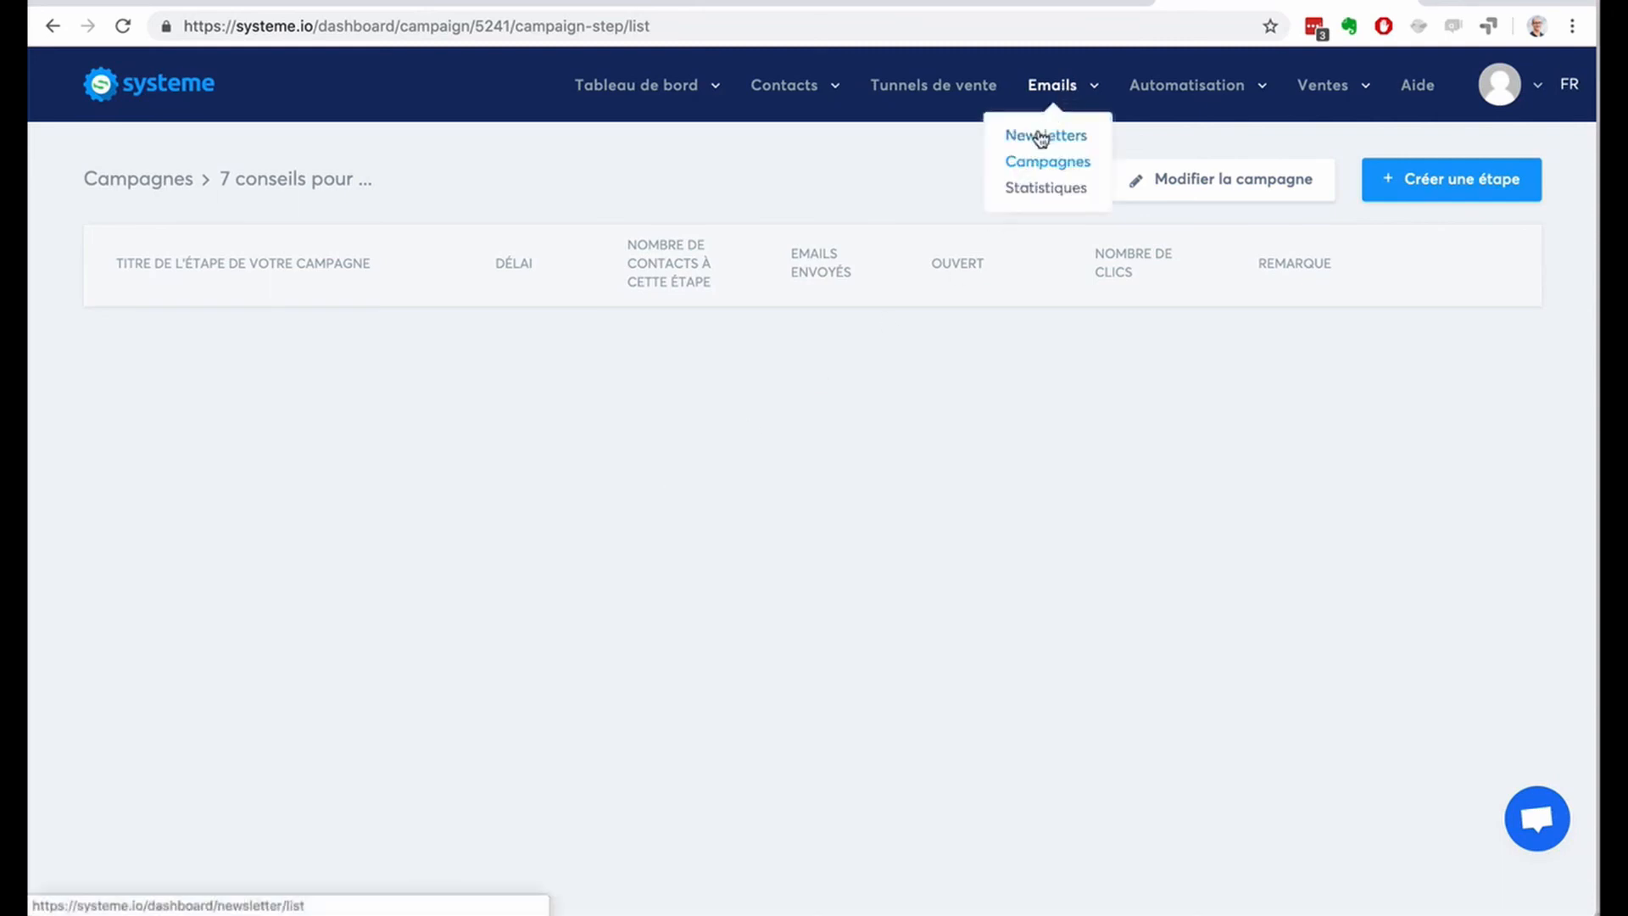